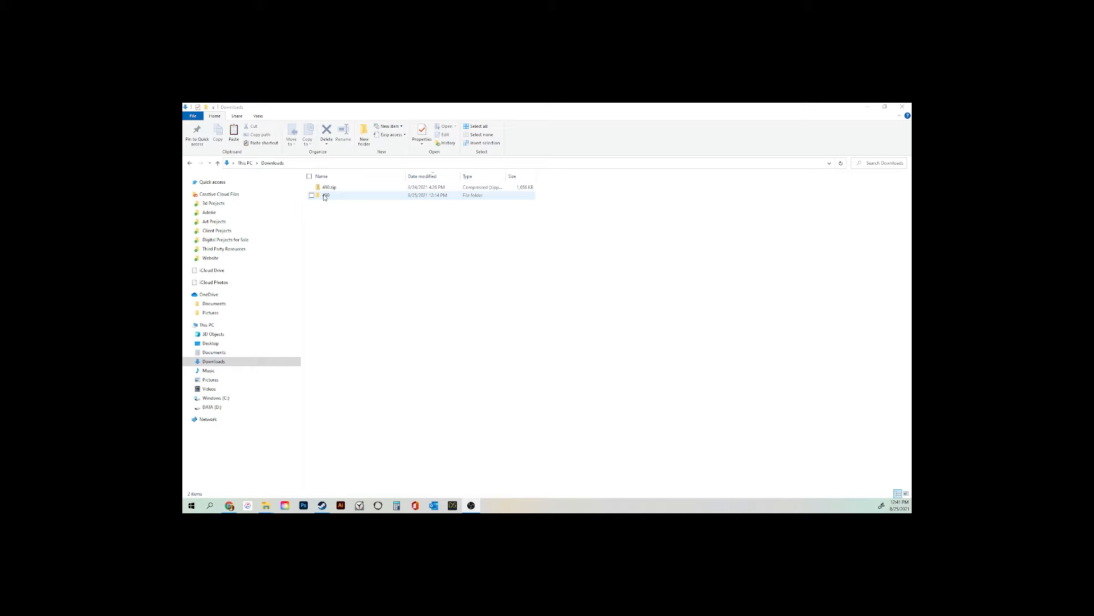
# Open the 490 folder, preview the 490-01c.png Facebook icon, then select the Readme PDF
pyautogui.doubleClick(325, 196)
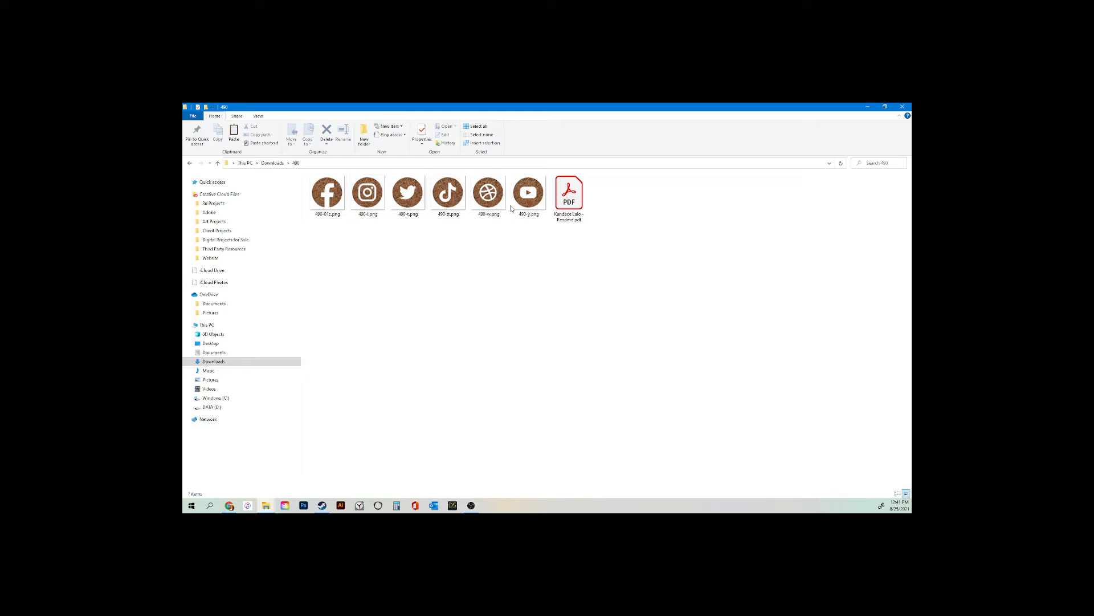
pyautogui.click(323, 195)
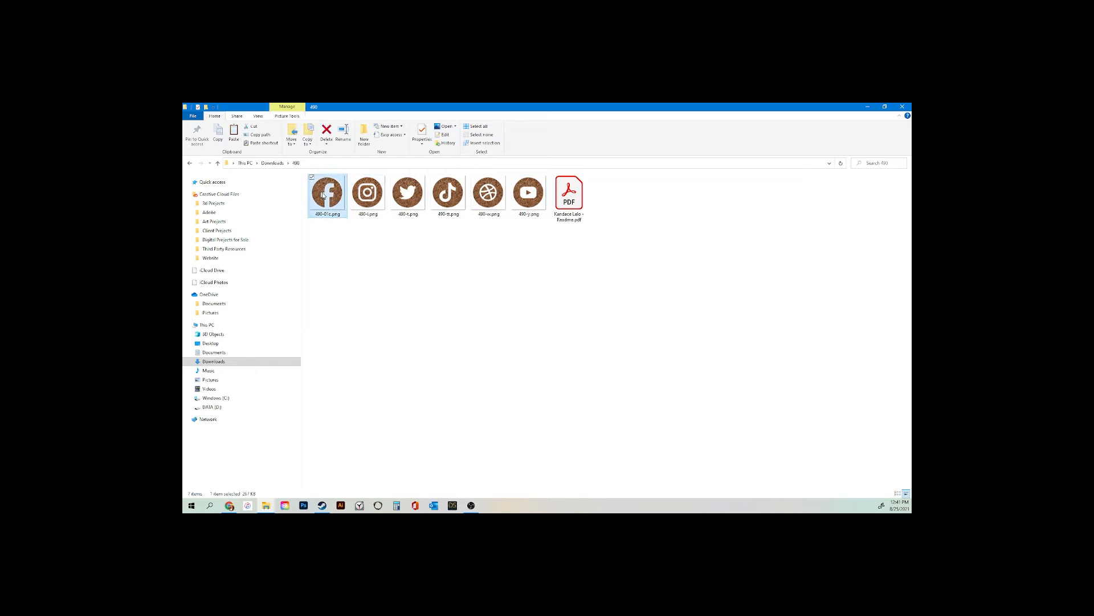
pyautogui.doubleClick(323, 195)
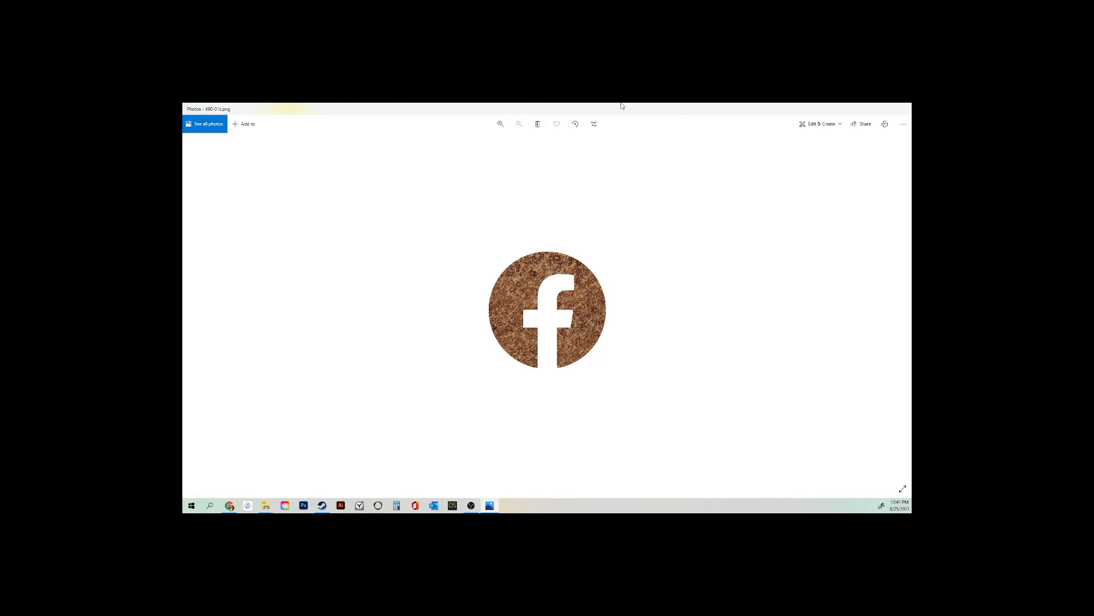
pyautogui.click(903, 109)
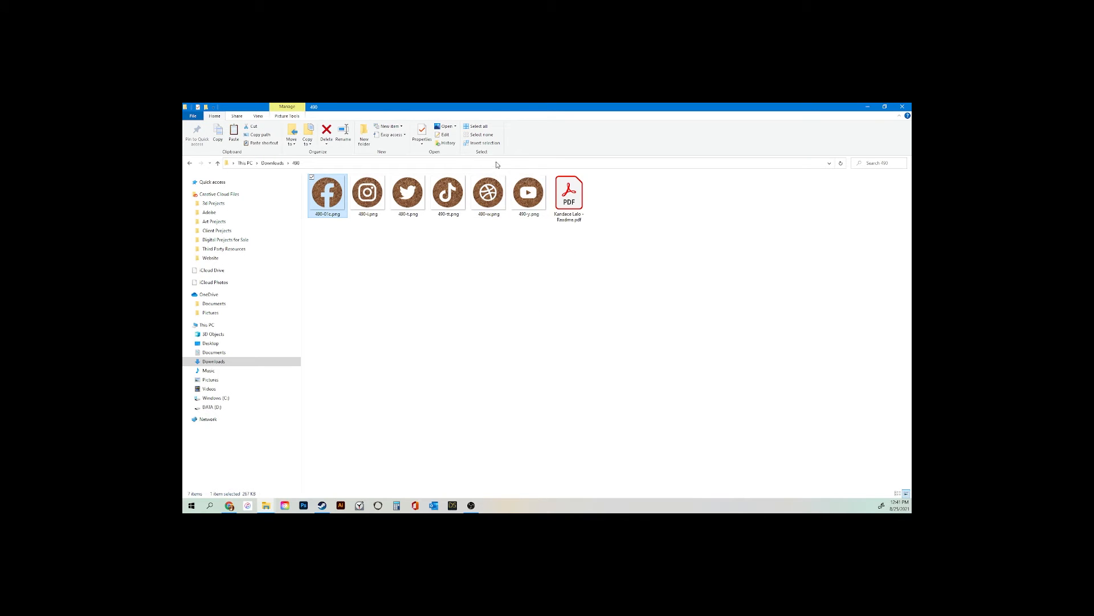
pyautogui.click(563, 191)
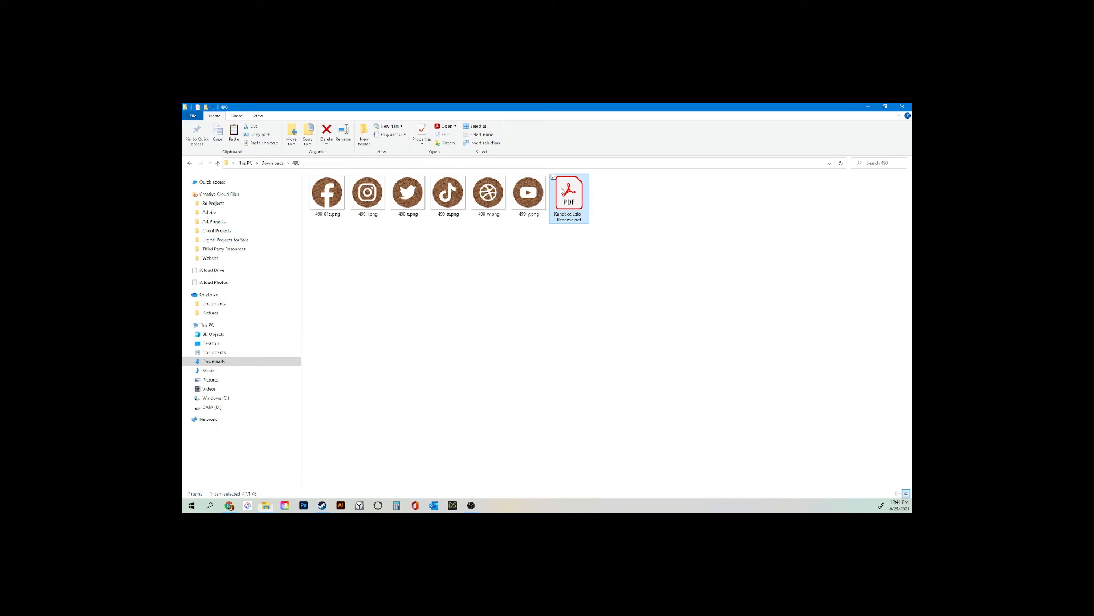
# Open the Readme PDF in Acrobat and follow its Channel Art template link to Canva
pyautogui.doubleClick(563, 191)
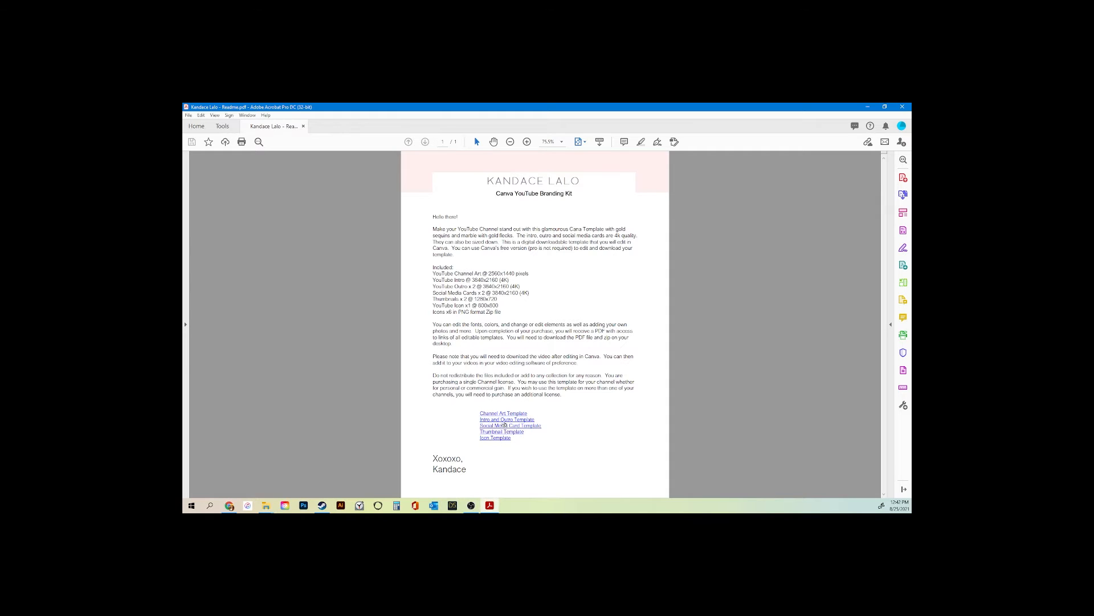
pyautogui.click(504, 416)
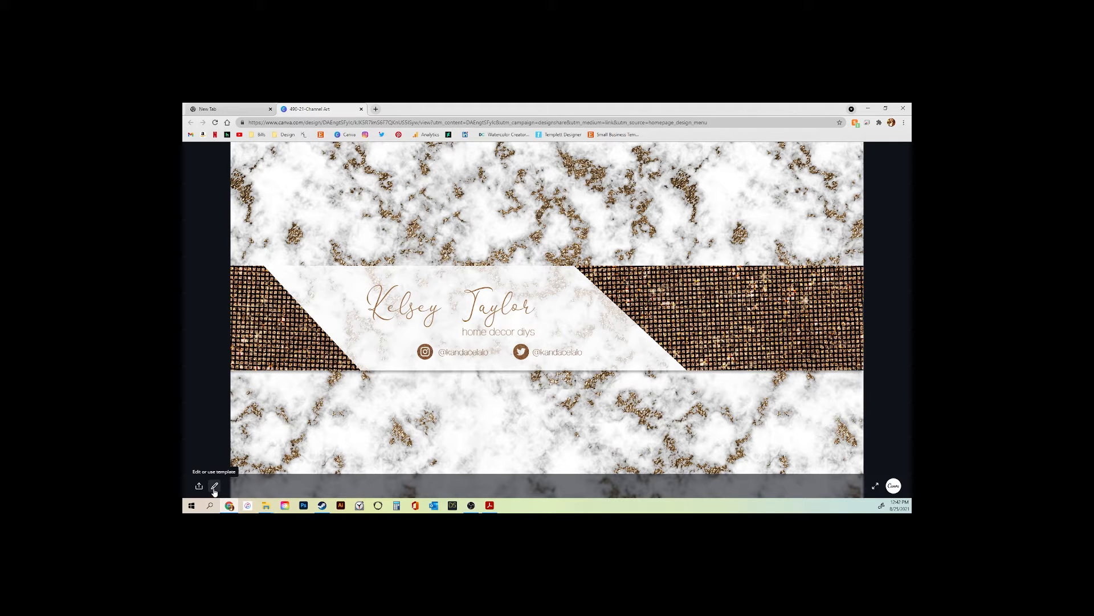
# Open the 490-21 Channel Art template as an editable design in the Canva editor
pyautogui.click(214, 488)
pyautogui.click(207, 467)
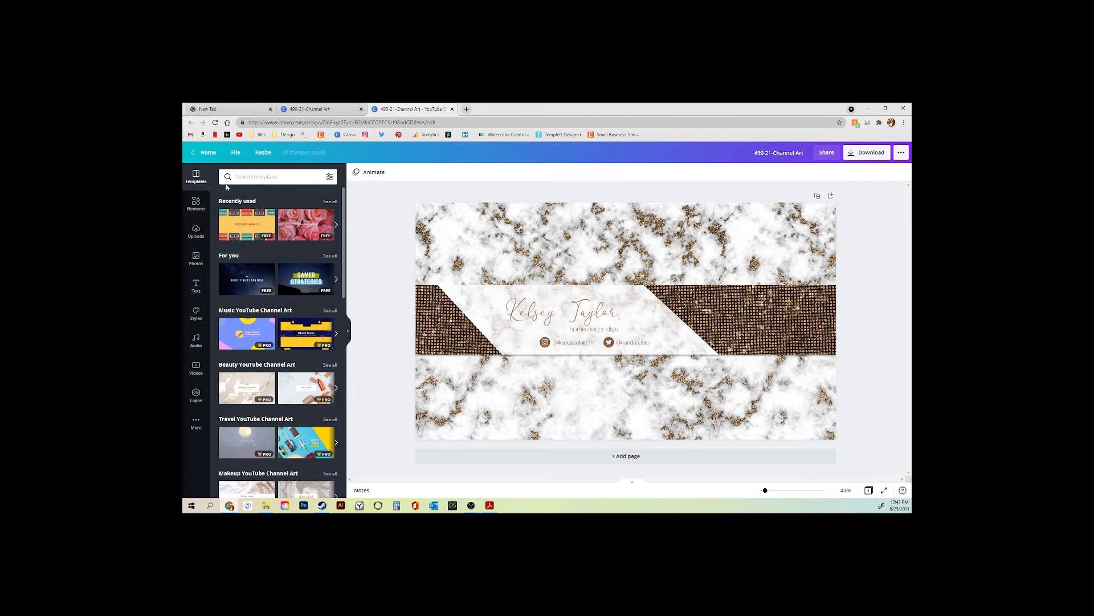
pyautogui.click(236, 154)
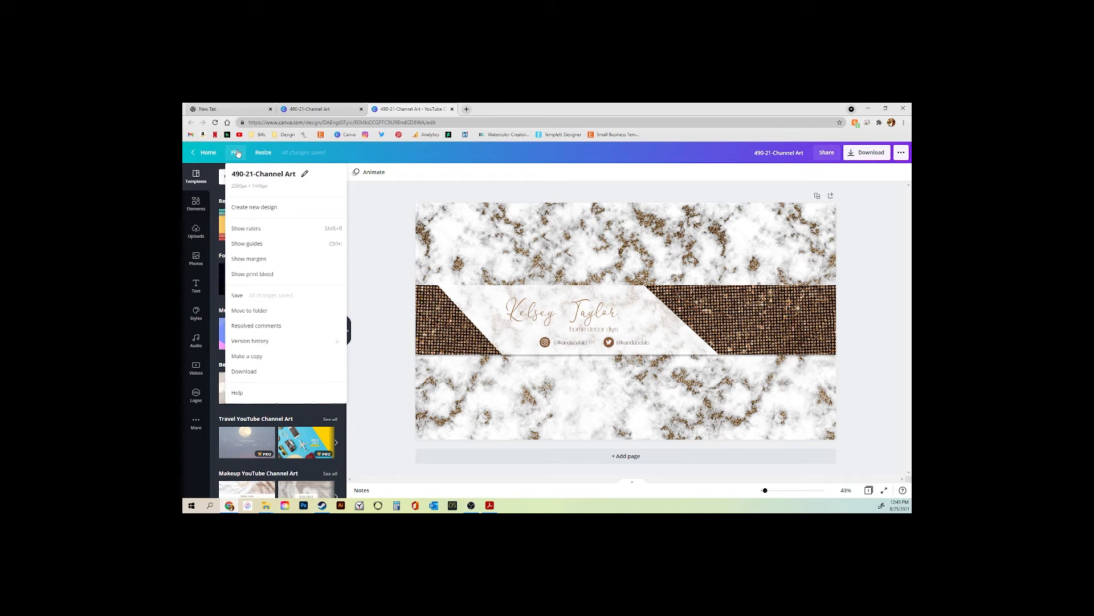
# Make a copy of the Channel Art design and title it with the owner's name plus '-Channel Art'
pyautogui.click(261, 358)
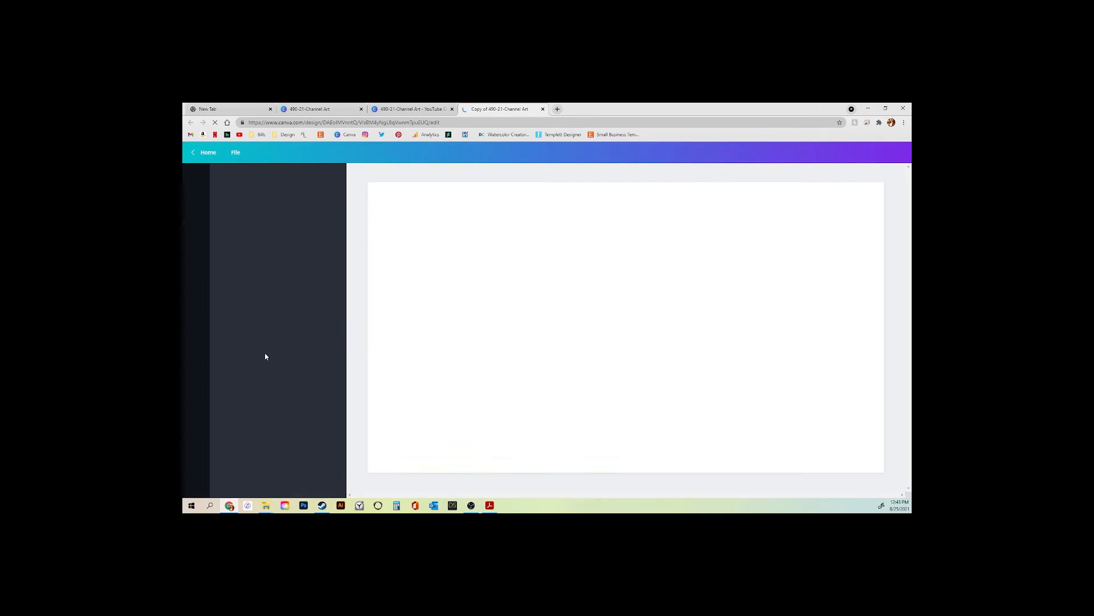
pyautogui.click(238, 153)
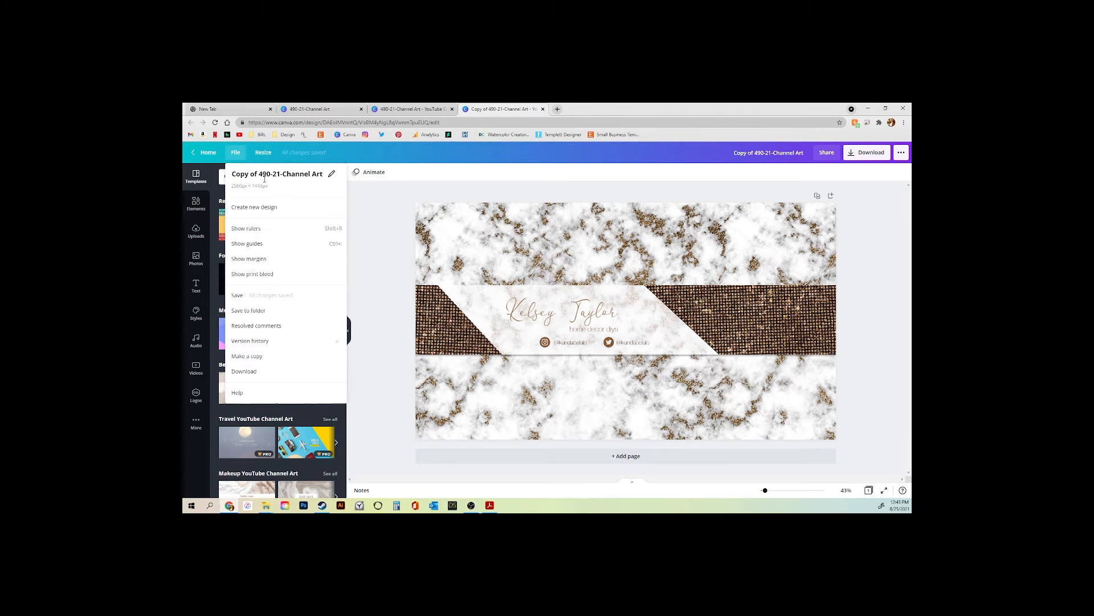
pyautogui.click(330, 176)
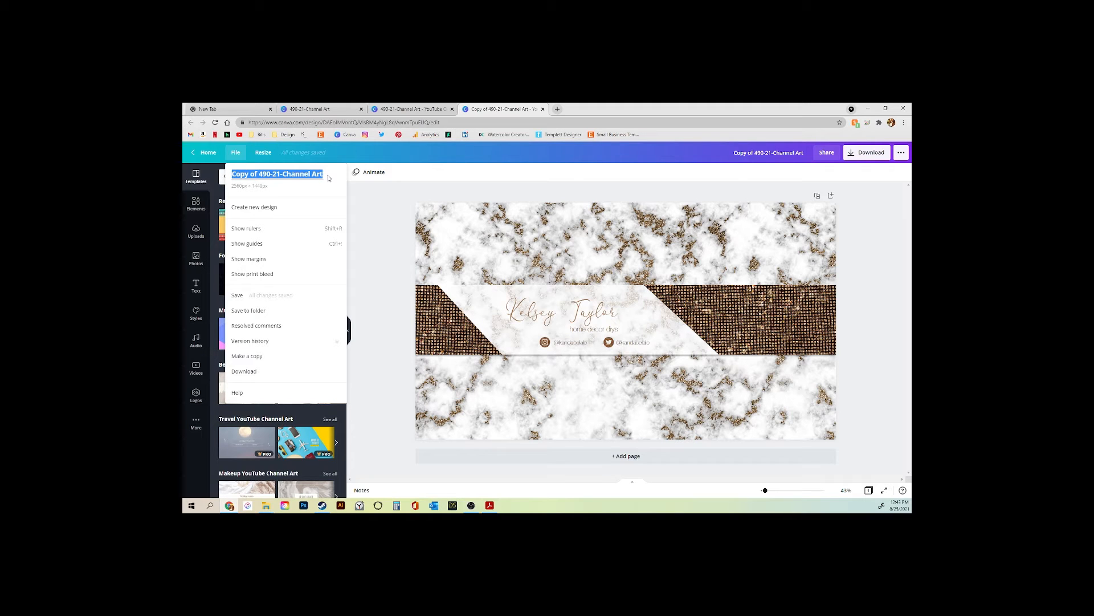
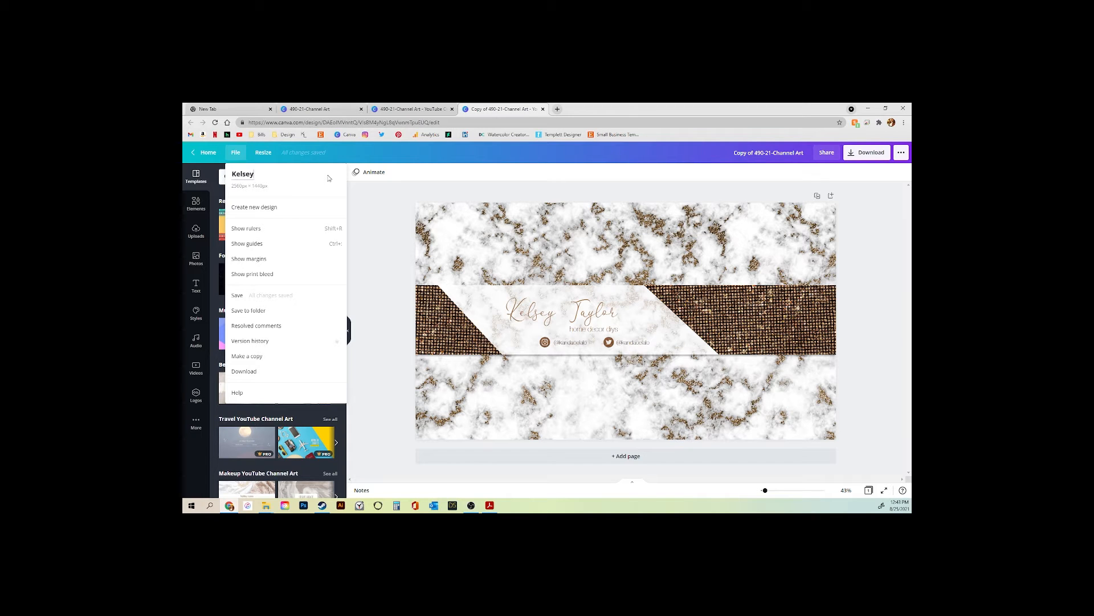
pyautogui.write('-Channel Art')
pyautogui.press('Return')
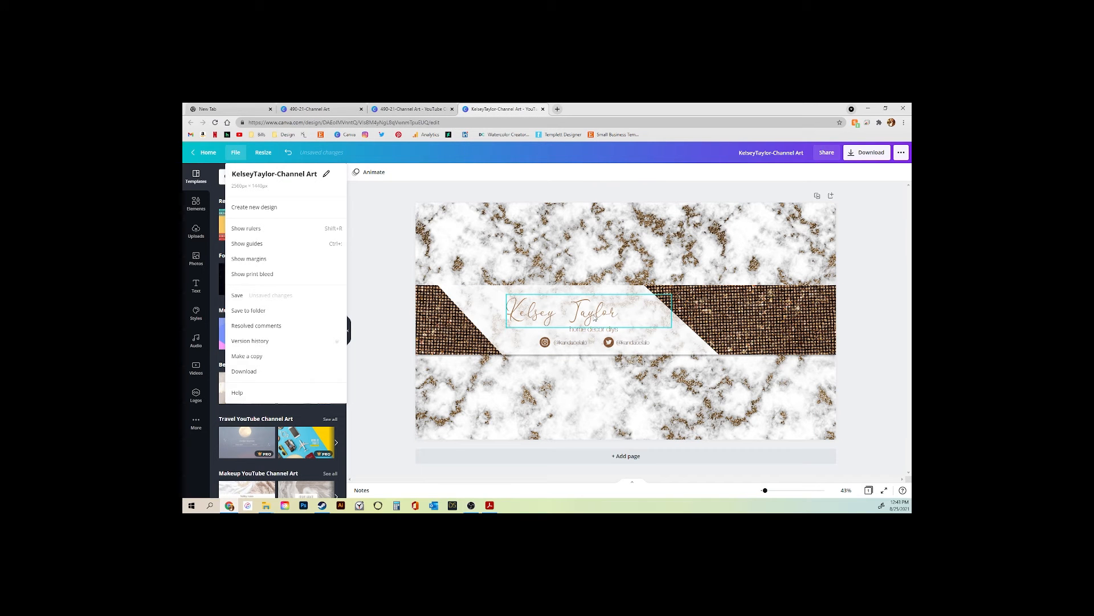
pyautogui.click(653, 318)
pyautogui.click(612, 330)
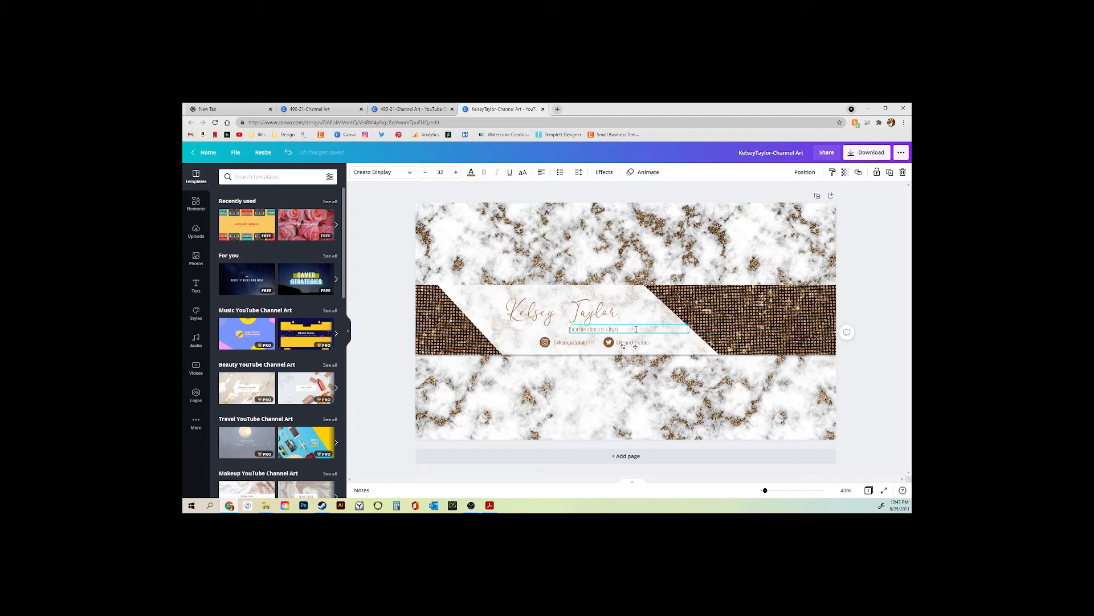
# Replace the 'home decor diys' subtitle and restore the accidentally deleted Instagram handle box
pyautogui.press('BackSpace')
pyautogui.press('BackSpace')
pyautogui.press('BackSpace')
pyautogui.press('BackSpace')
pyautogui.press('BackSpace')
pyautogui.press('BackSpace')
pyautogui.press('BackSpace')
pyautogui.press('BackSpace')
pyautogui.press('BackSpace')
pyautogui.press('BackSpace')
pyautogui.press('BackSpace')
pyautogui.press('BackSpace')
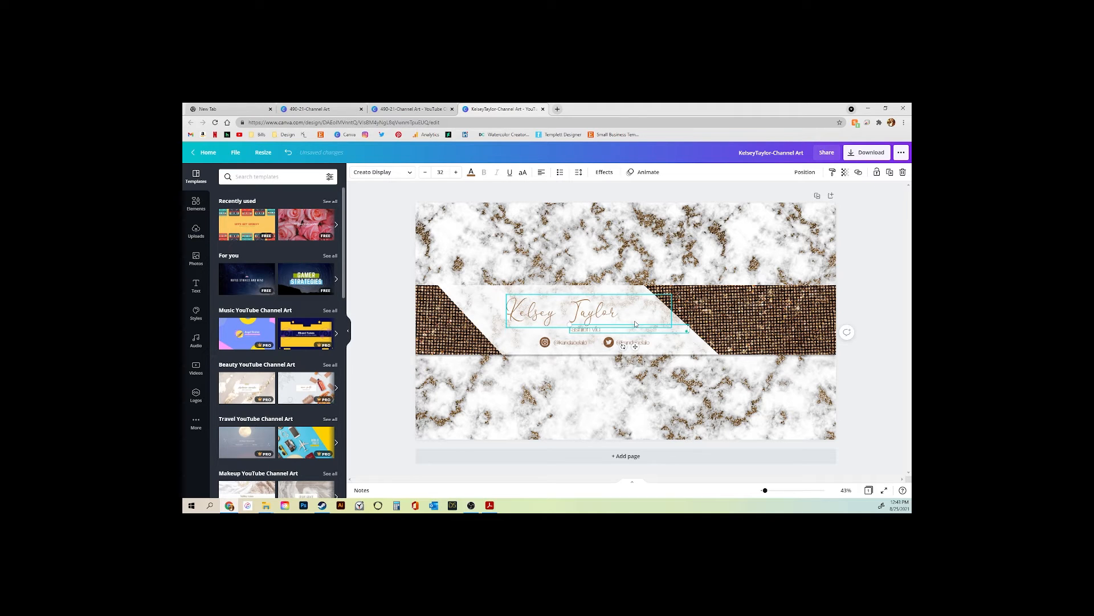
pyautogui.click(575, 346)
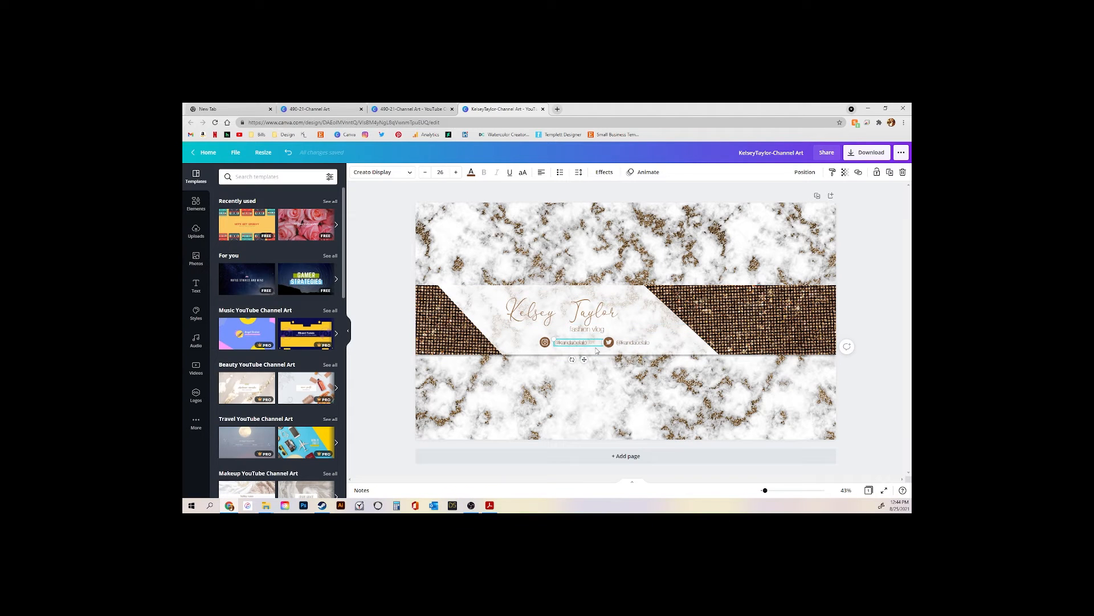
pyautogui.press('Delete')
pyautogui.click(568, 345)
pyautogui.hotkey('ctrl', 'z')
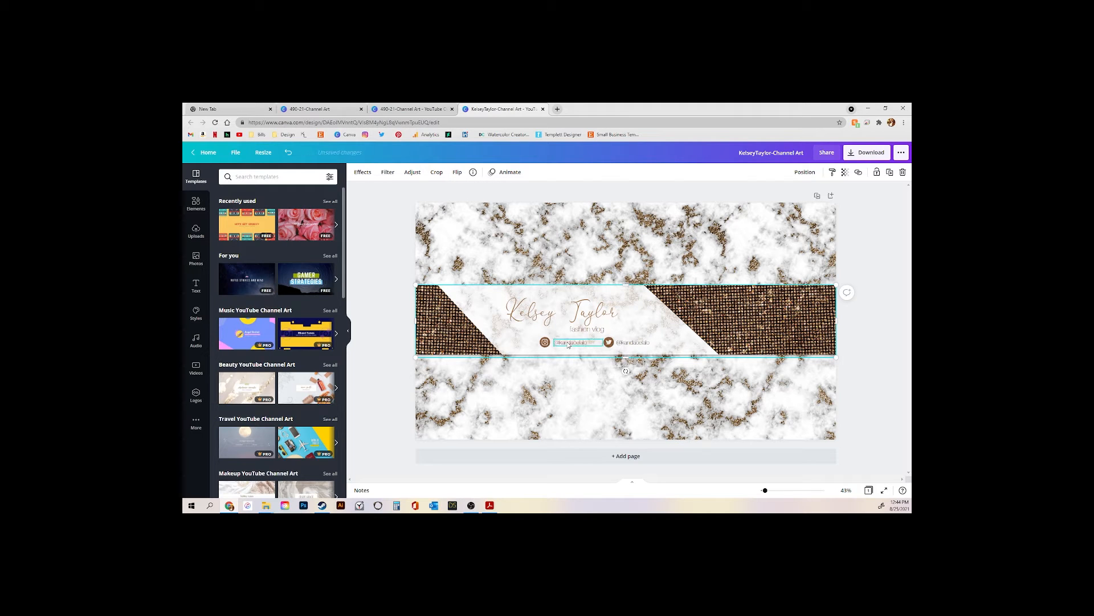
# Replace the Instagram and Twitter handle texts with the new channel's handles
pyautogui.click(590, 347)
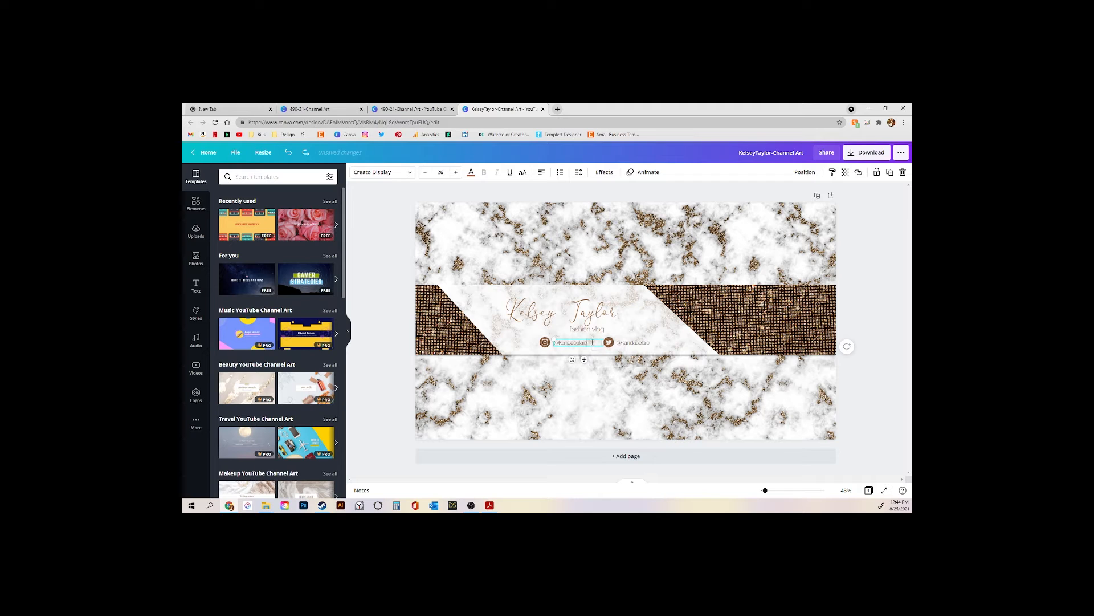
pyautogui.press('BackSpace')
pyautogui.write('98')
pyautogui.click(638, 343)
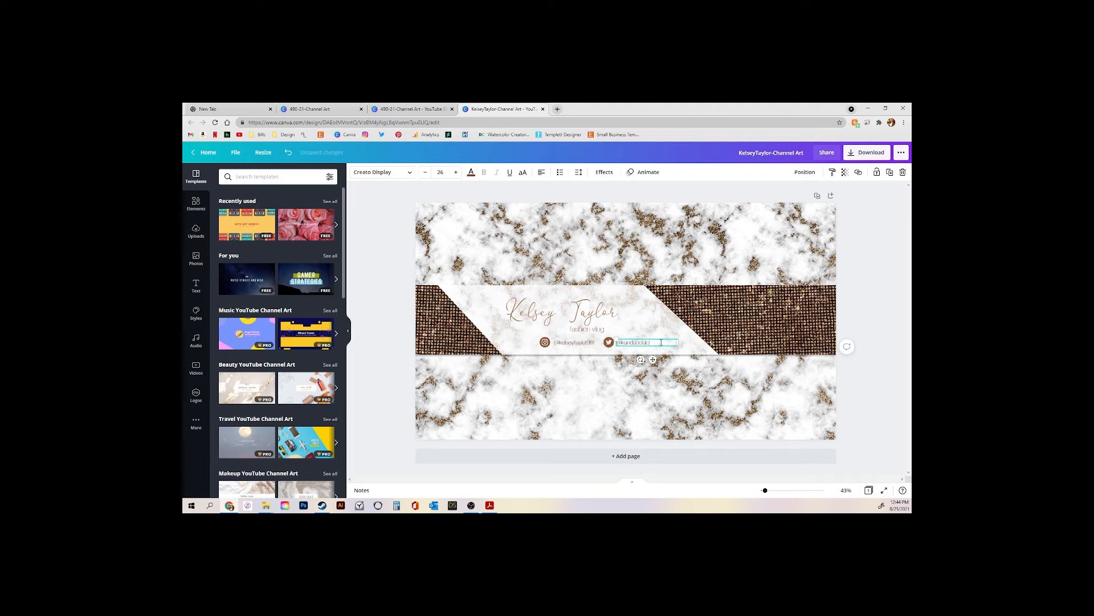
pyautogui.press('BackSpace')
pyautogui.press('BackSpace')
pyautogui.press('BackSpace')
pyautogui.press('BackSpace')
pyautogui.press('Escape')
pyautogui.click(196, 233)
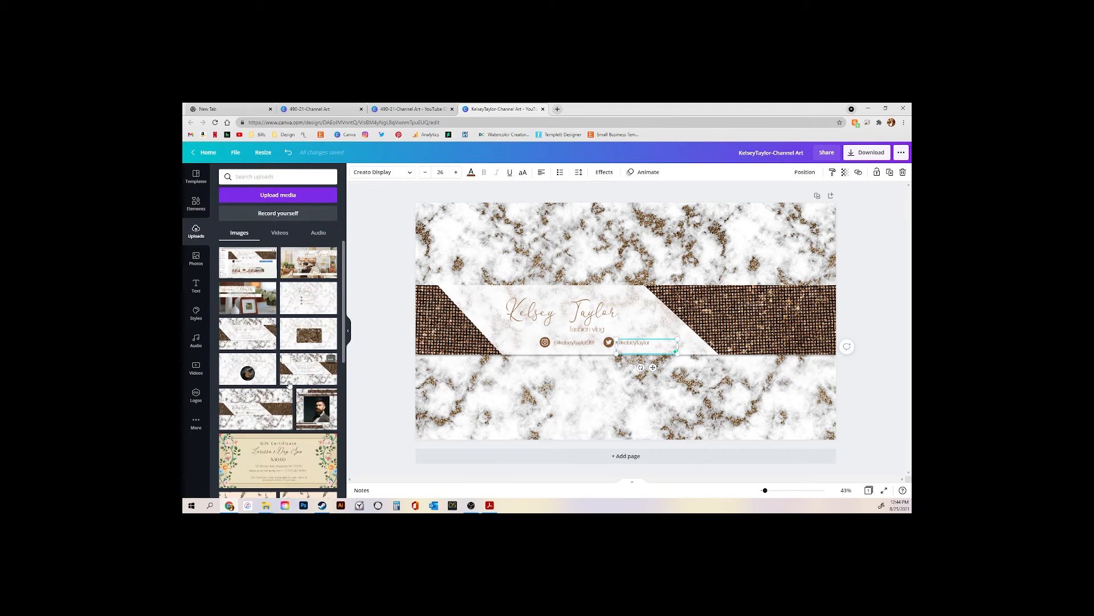
pyautogui.scroll(-10, 289, 372)
pyautogui.scroll(-5, 289, 373)
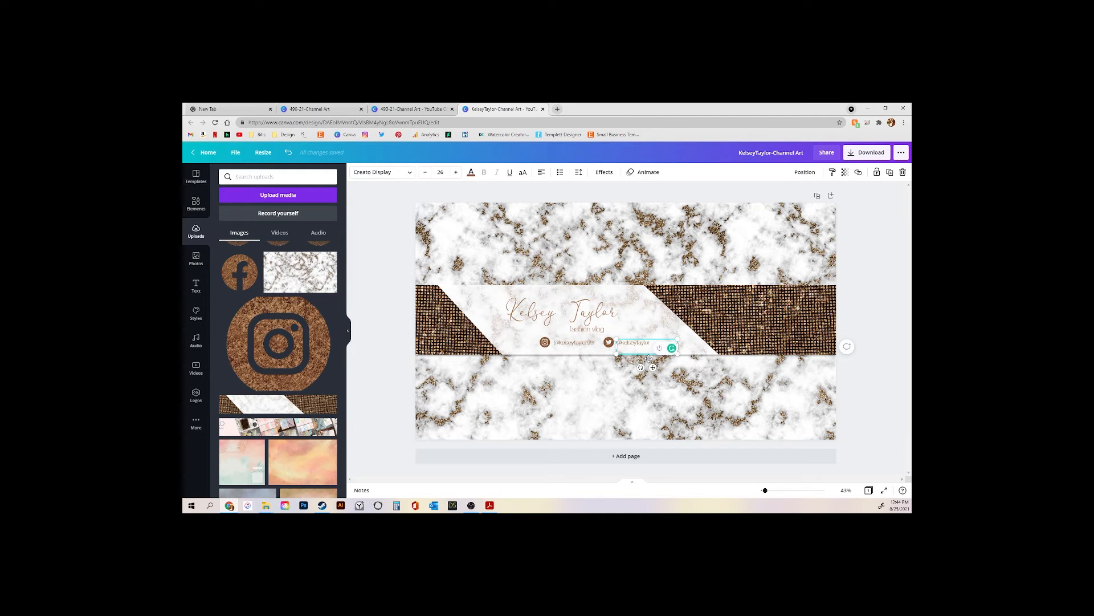
pyautogui.click(573, 344)
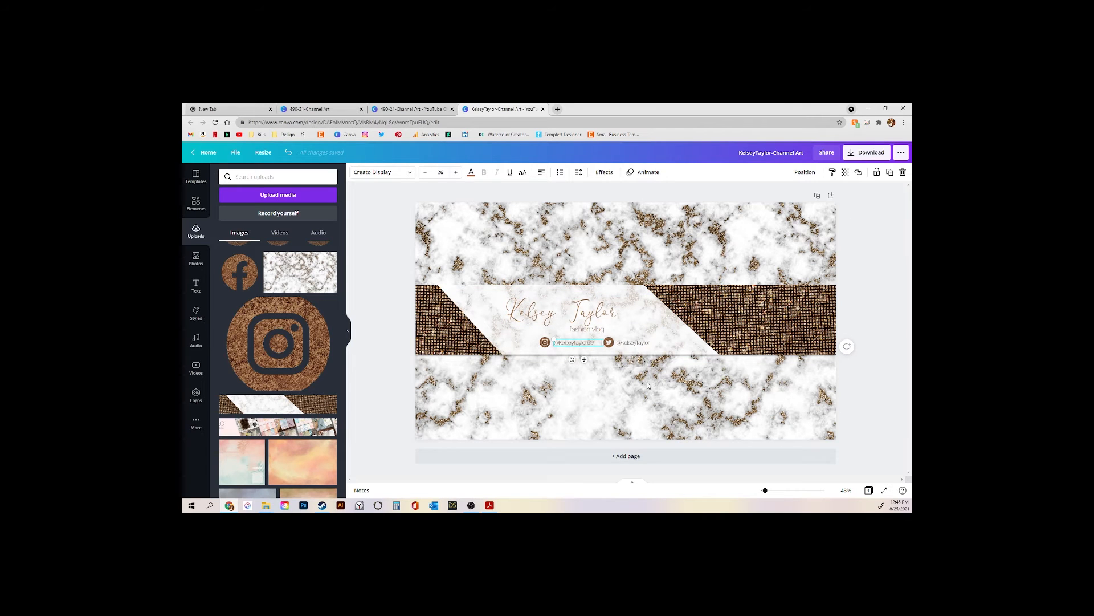
pyautogui.click(585, 323)
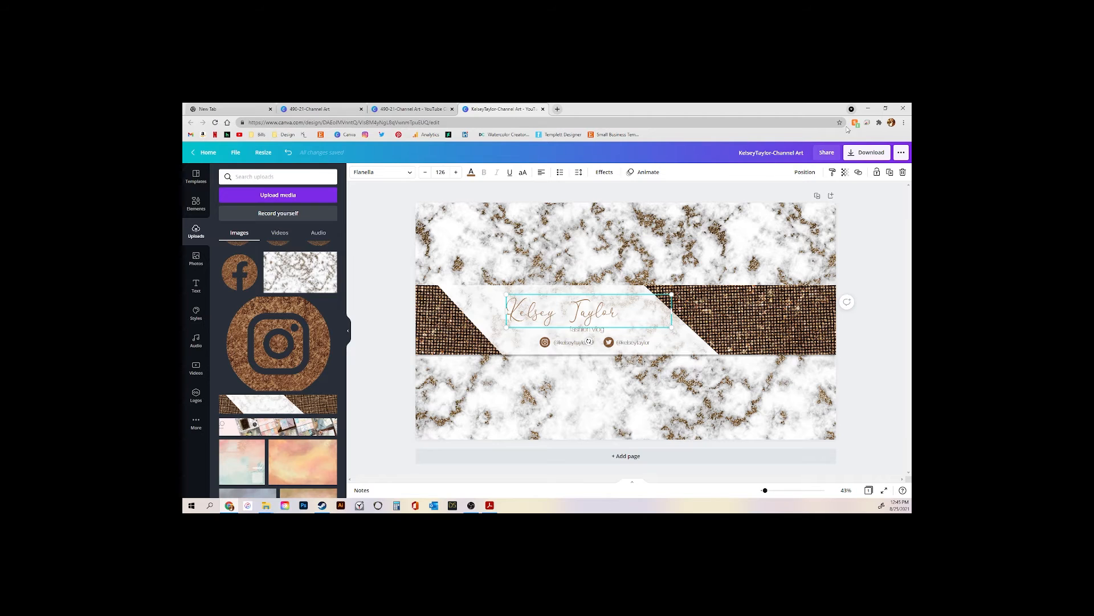
# Download the channel art banner as a PNG, then bring the Readme PDF forward
pyautogui.click(872, 152)
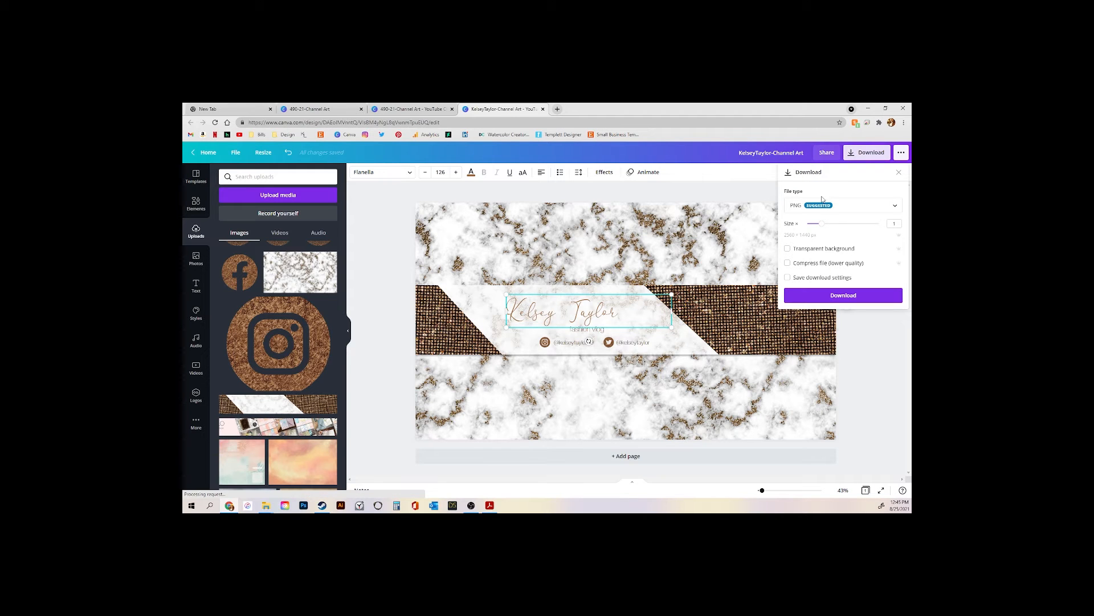
pyautogui.click(896, 207)
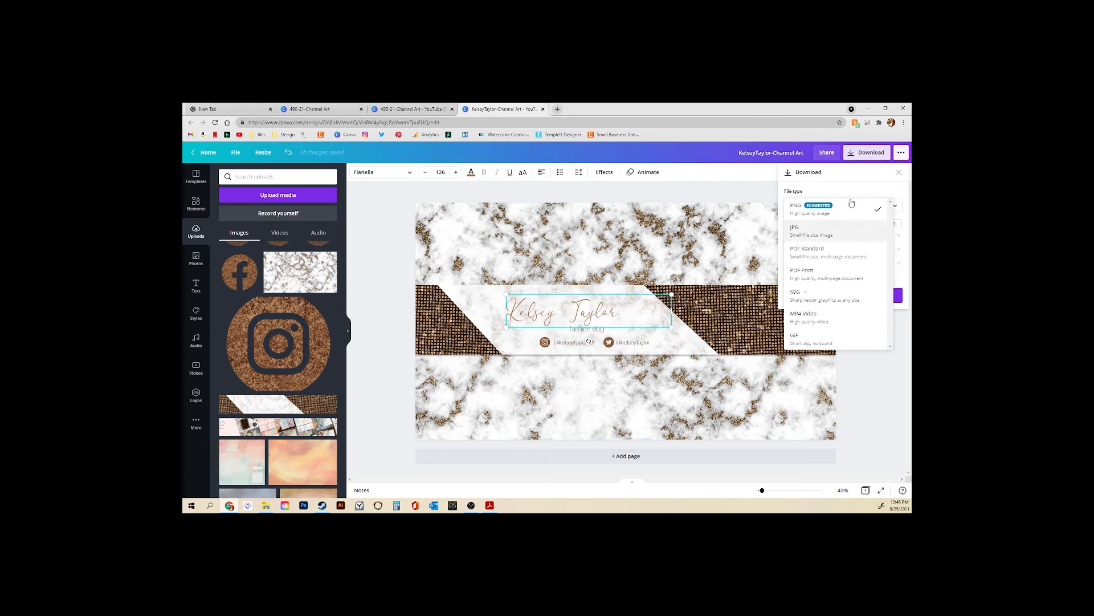
pyautogui.click(859, 220)
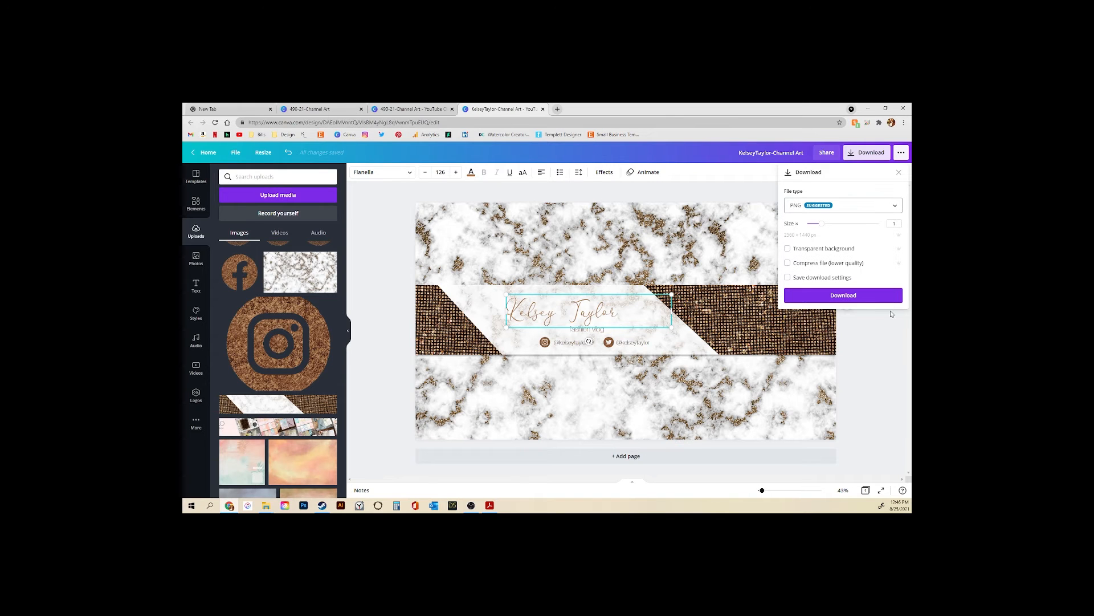
pyautogui.click(847, 294)
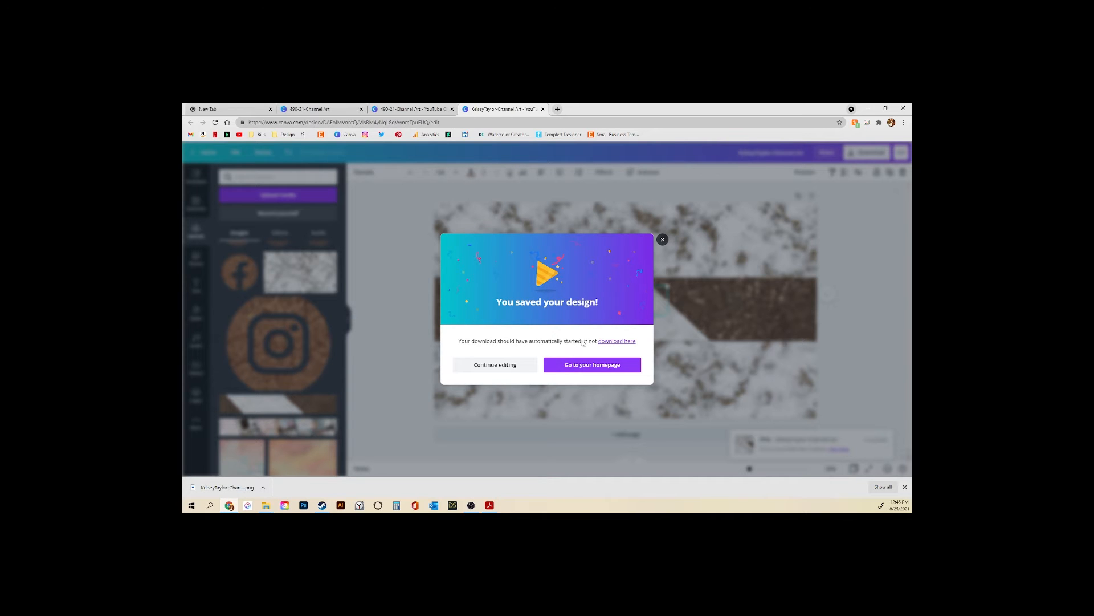
pyautogui.click(502, 364)
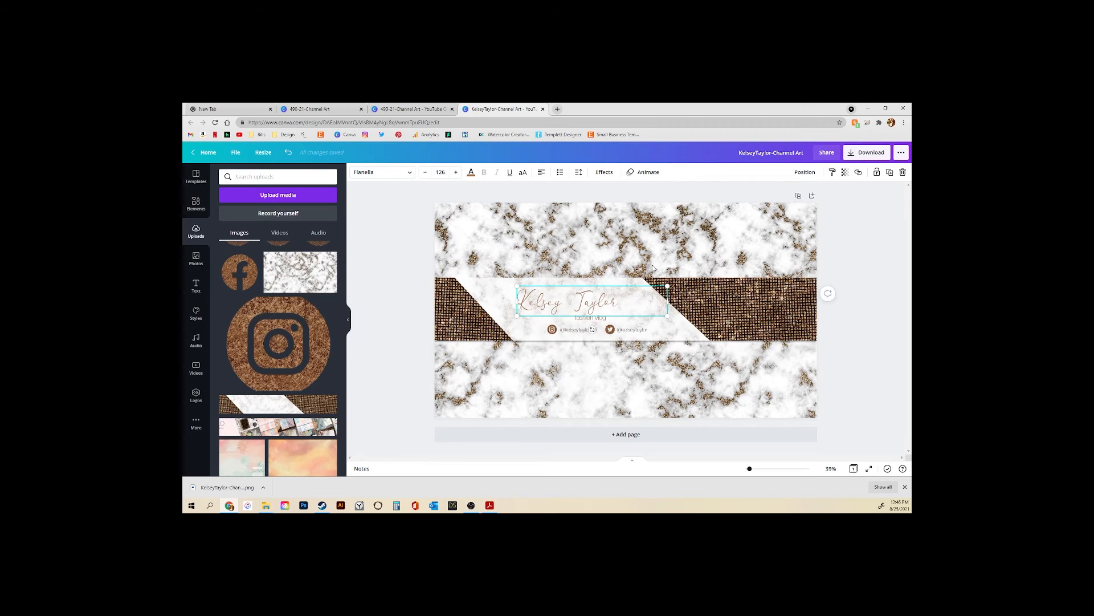
pyautogui.click(490, 507)
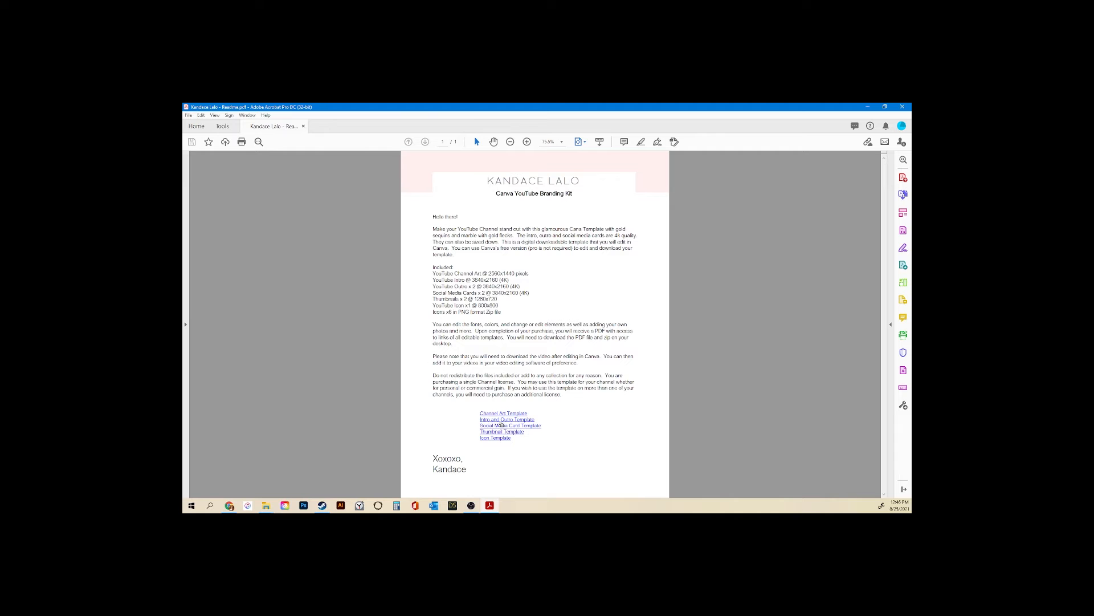
# Open the Intro and Outro template, preview its three slides, and start editing it
pyautogui.click(496, 422)
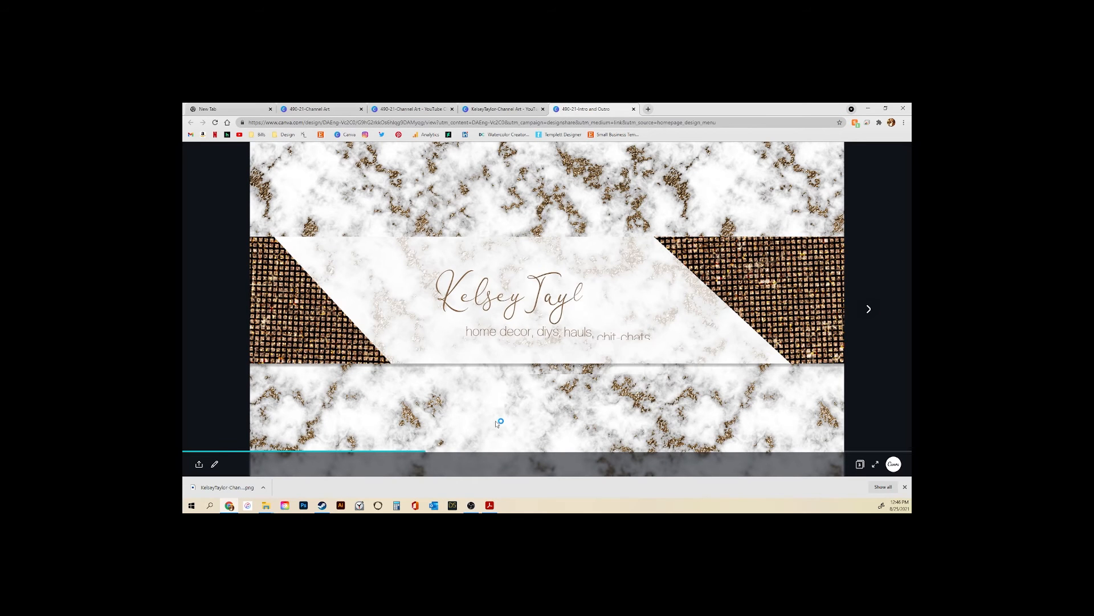
pyautogui.click(870, 314)
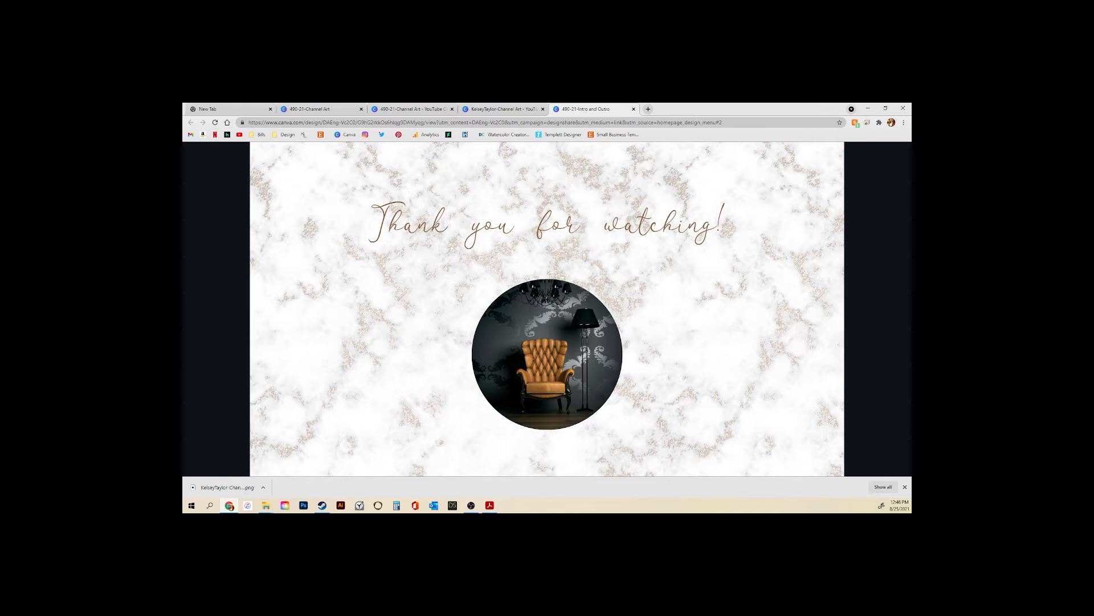
pyautogui.moveTo(870, 312)
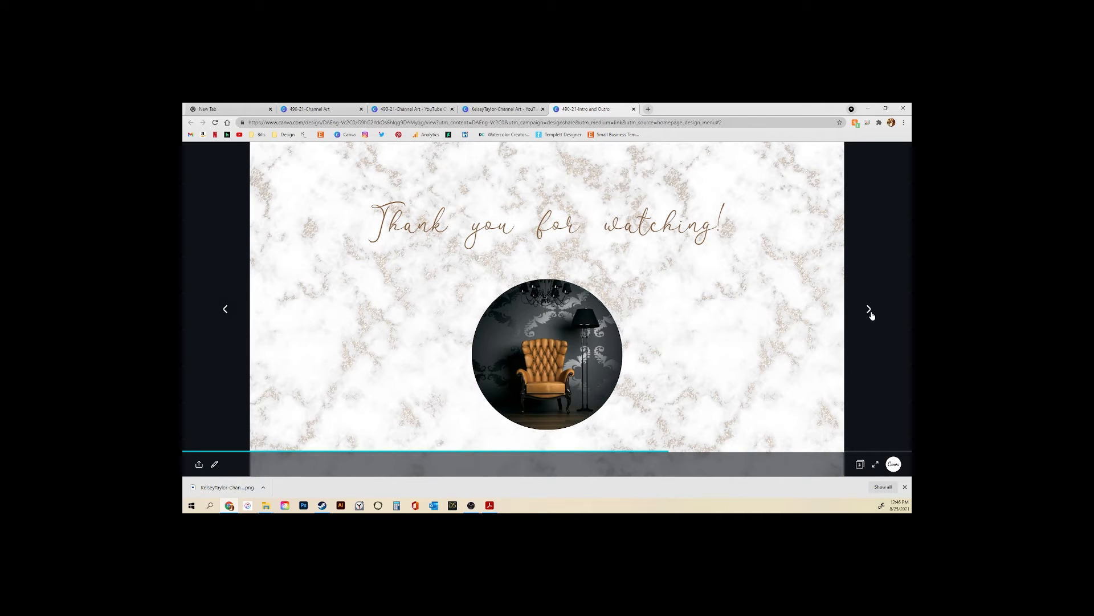
pyautogui.click(870, 314)
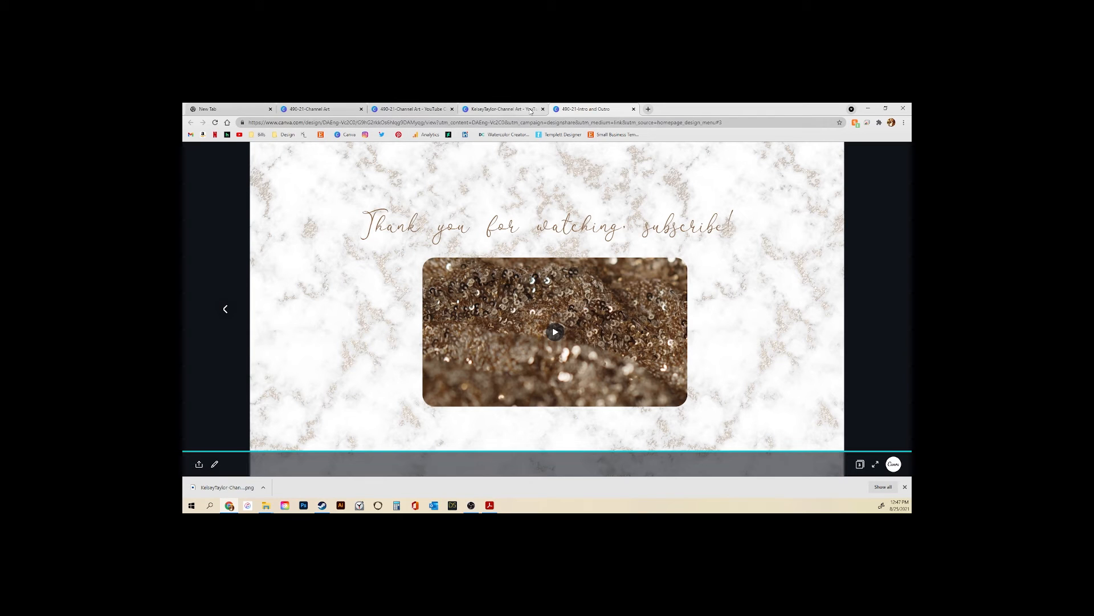
pyautogui.click(216, 465)
pyautogui.click(213, 446)
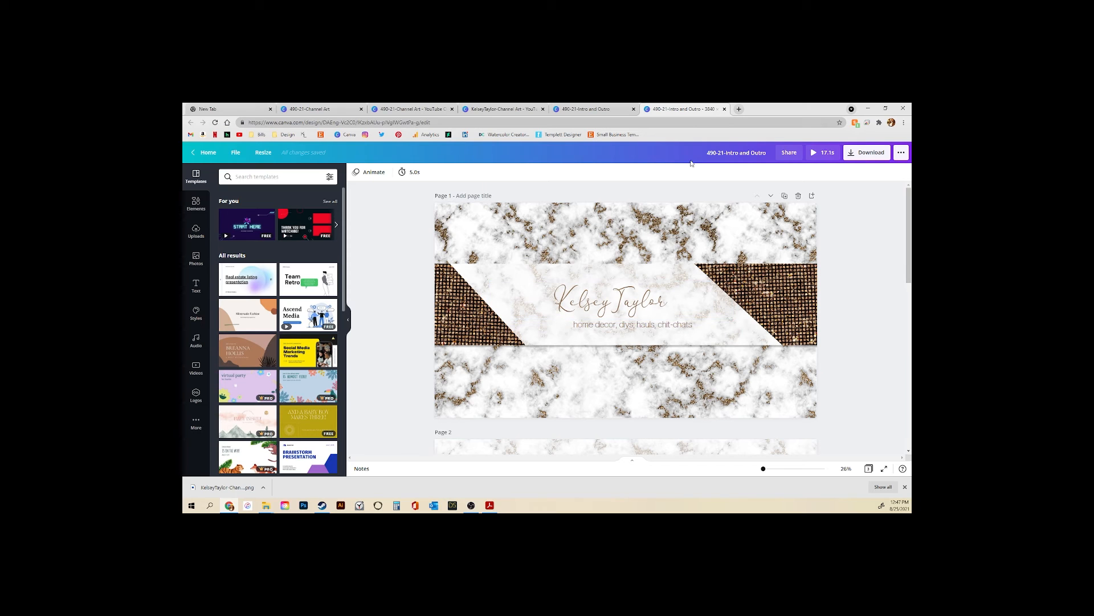
# Inspect page 1's title and tagline, hide the side panel, and scroll through all three pages
pyautogui.click(616, 310)
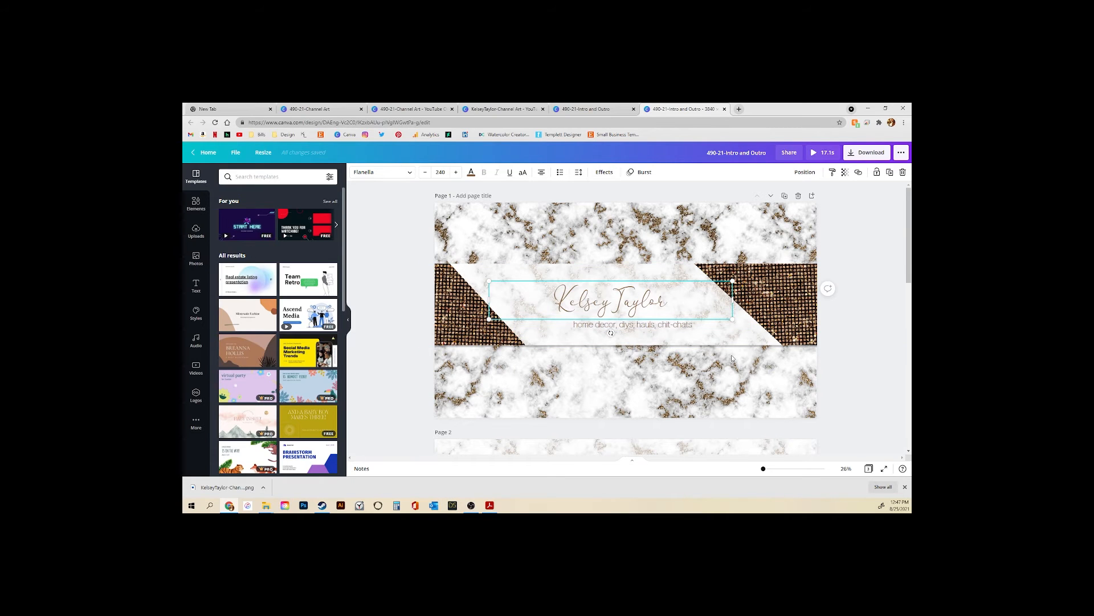
pyautogui.click(665, 330)
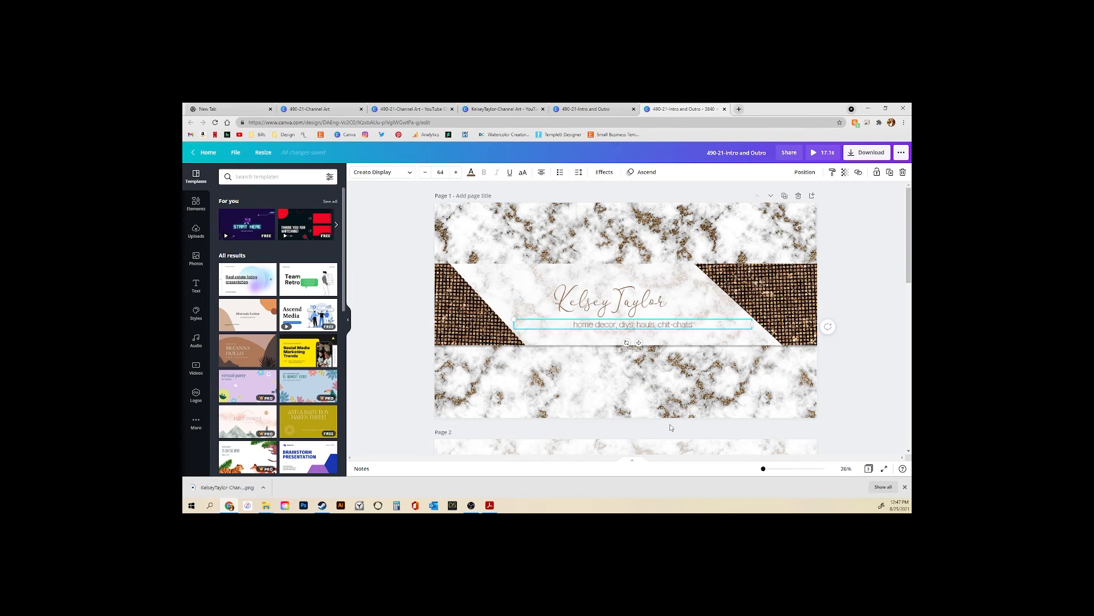
pyautogui.click(348, 323)
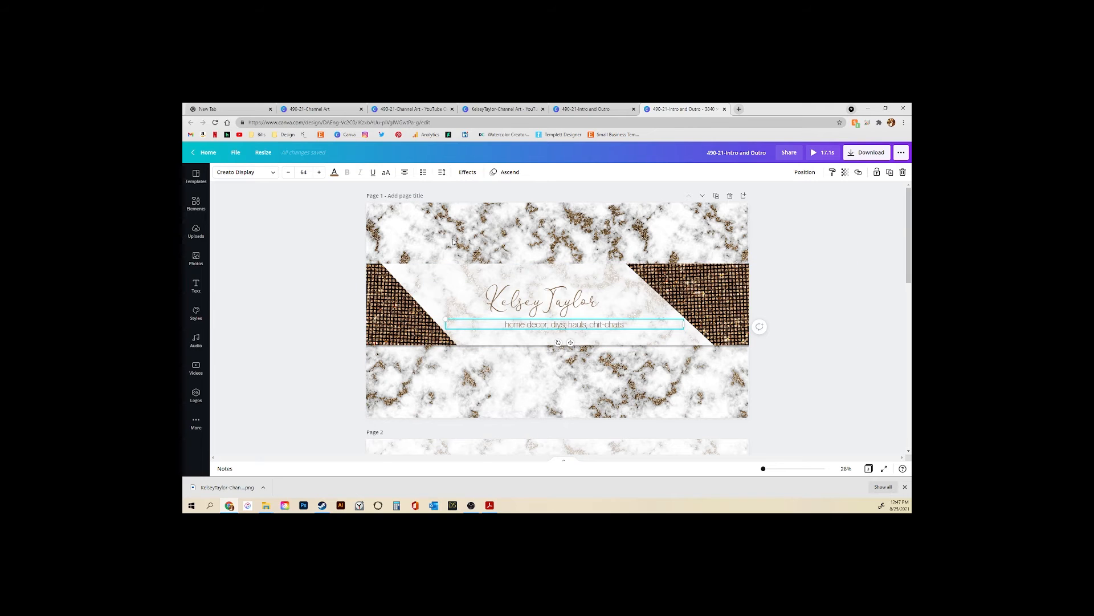
pyautogui.scroll(-2, 734, 346)
pyautogui.scroll(-2, 513, 353)
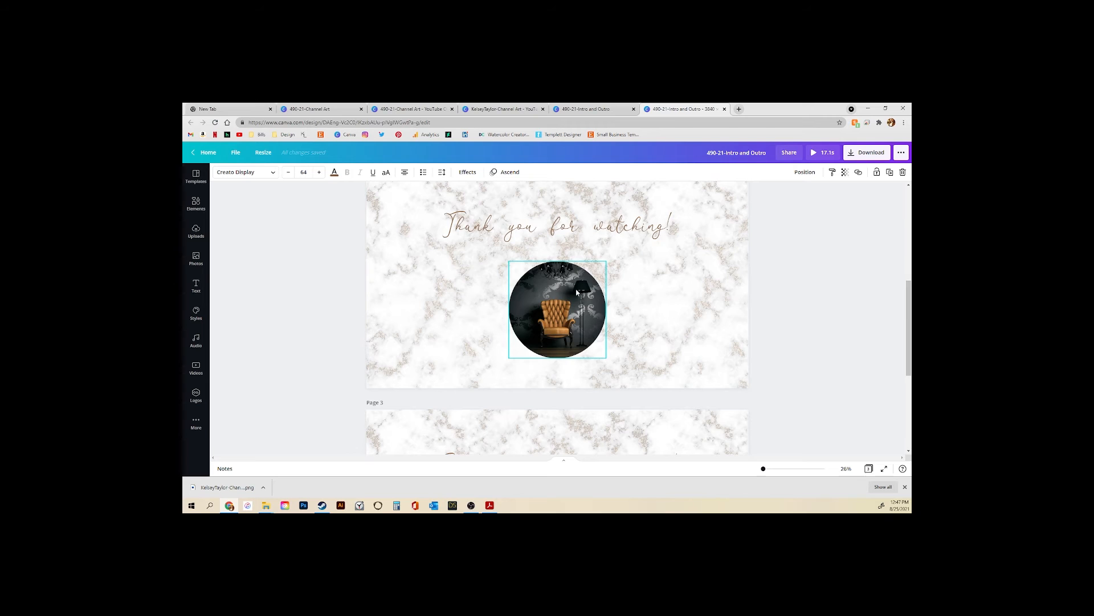
pyautogui.scroll(-2, 577, 292)
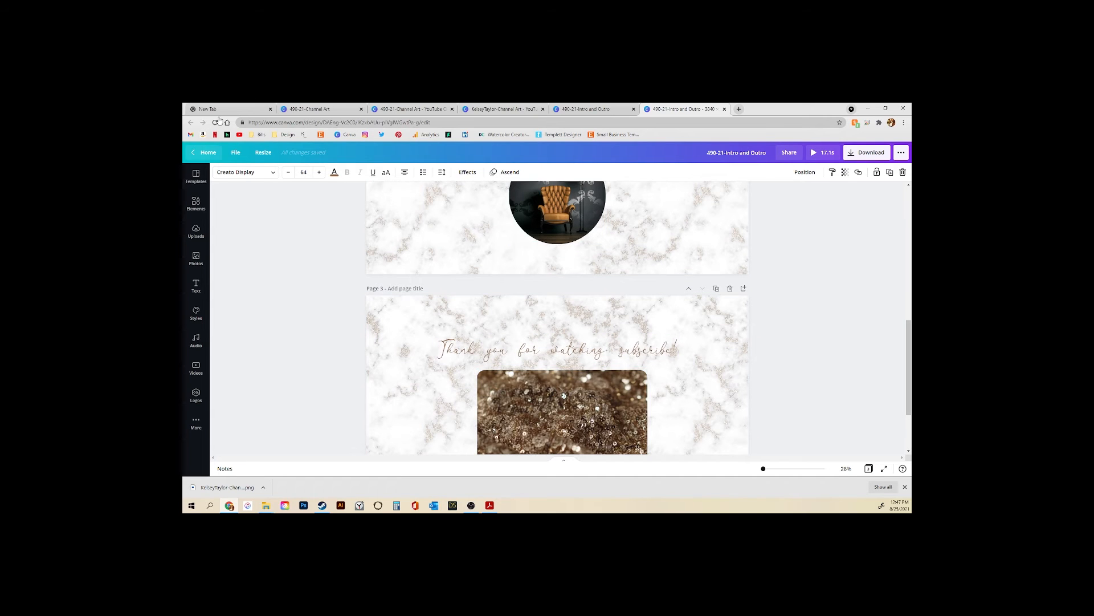
pyautogui.scroll(7, 472, 233)
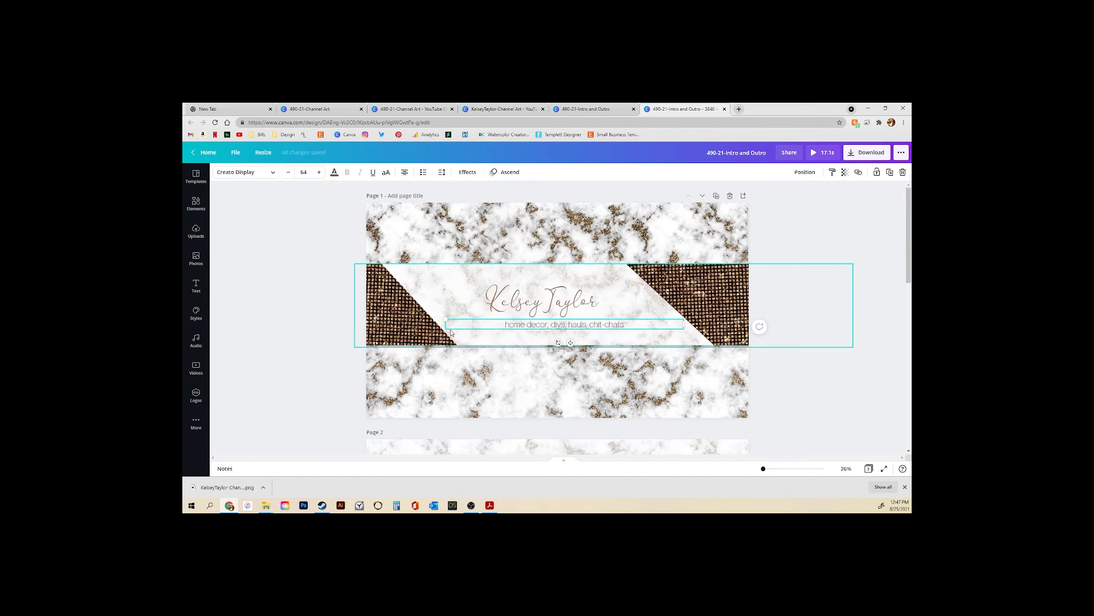
pyautogui.click(236, 152)
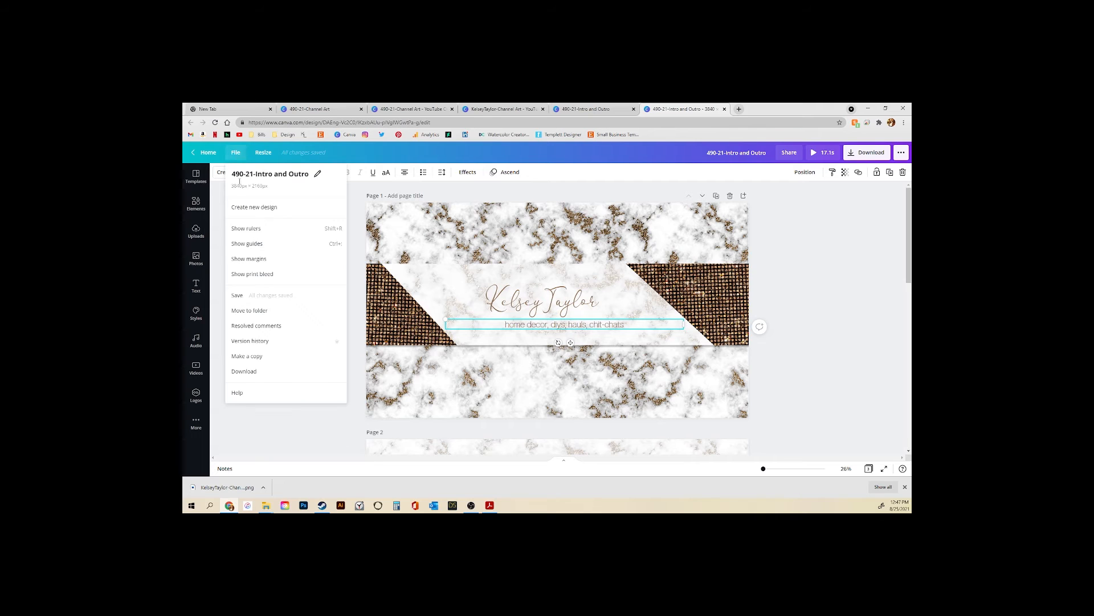
# Make a copy of the Intro and Outro design, review its pages, and return to the Readme
pyautogui.click(255, 356)
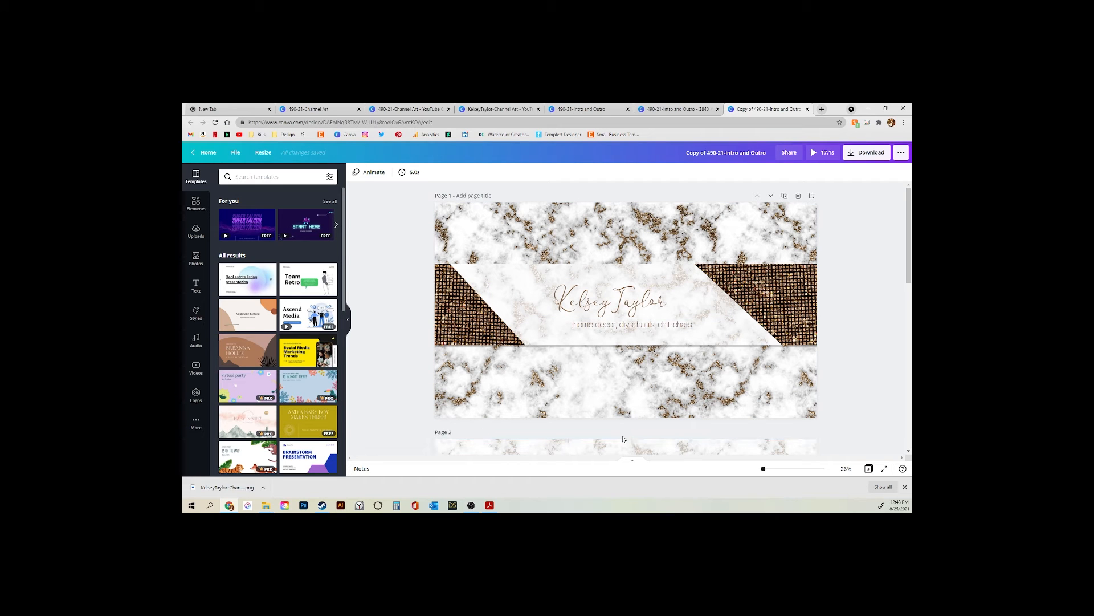
pyautogui.scroll(-2, 623, 439)
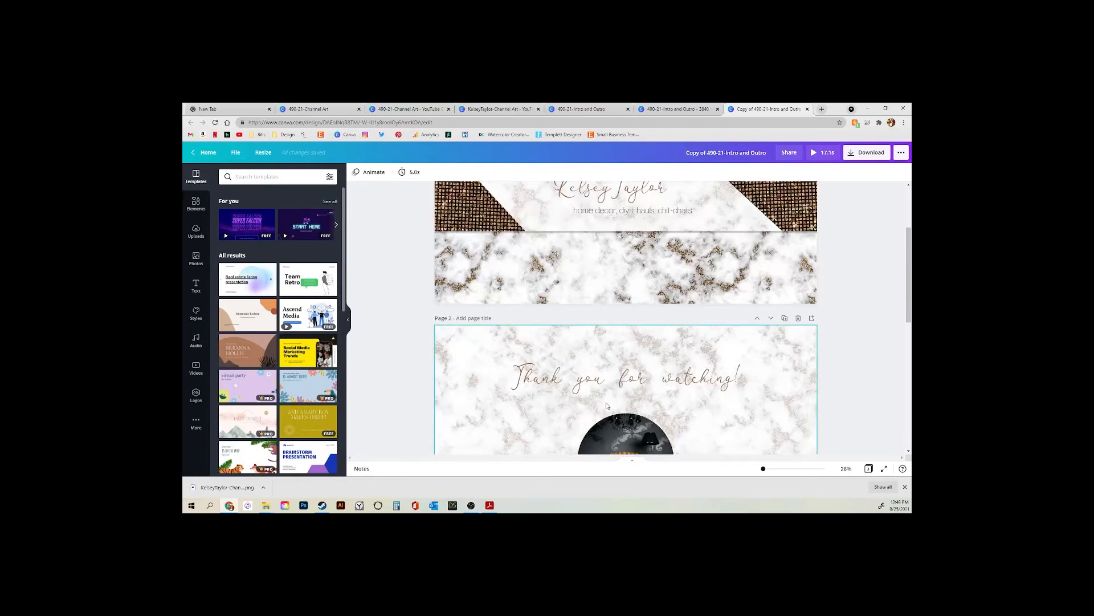
pyautogui.scroll(-3, 607, 406)
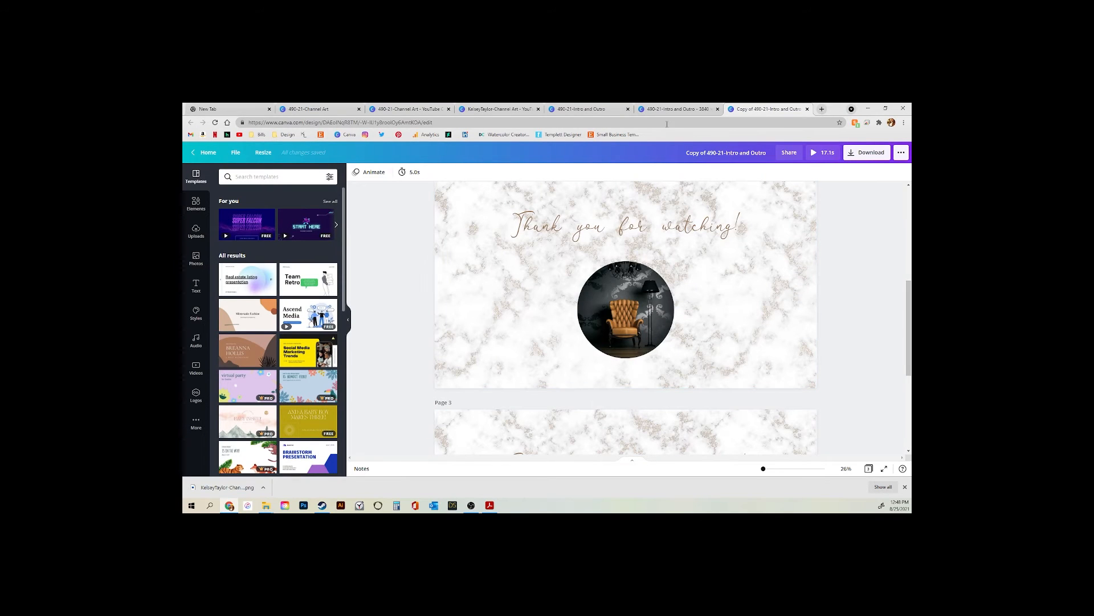
pyautogui.scroll(4, 801, 249)
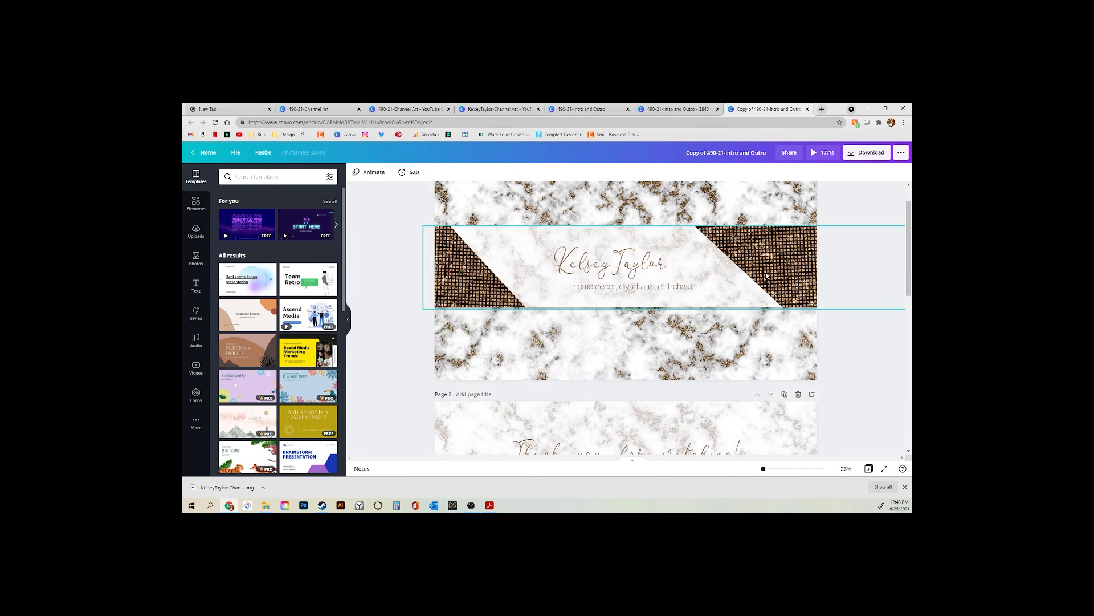
pyautogui.scroll(1, 699, 257)
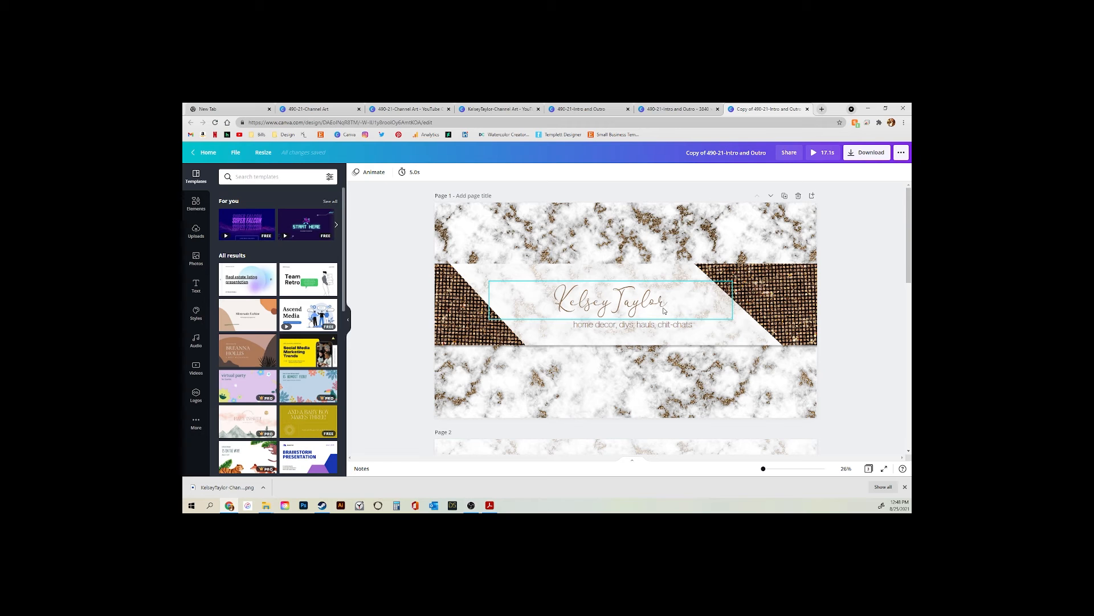
pyautogui.scroll(-8, 664, 311)
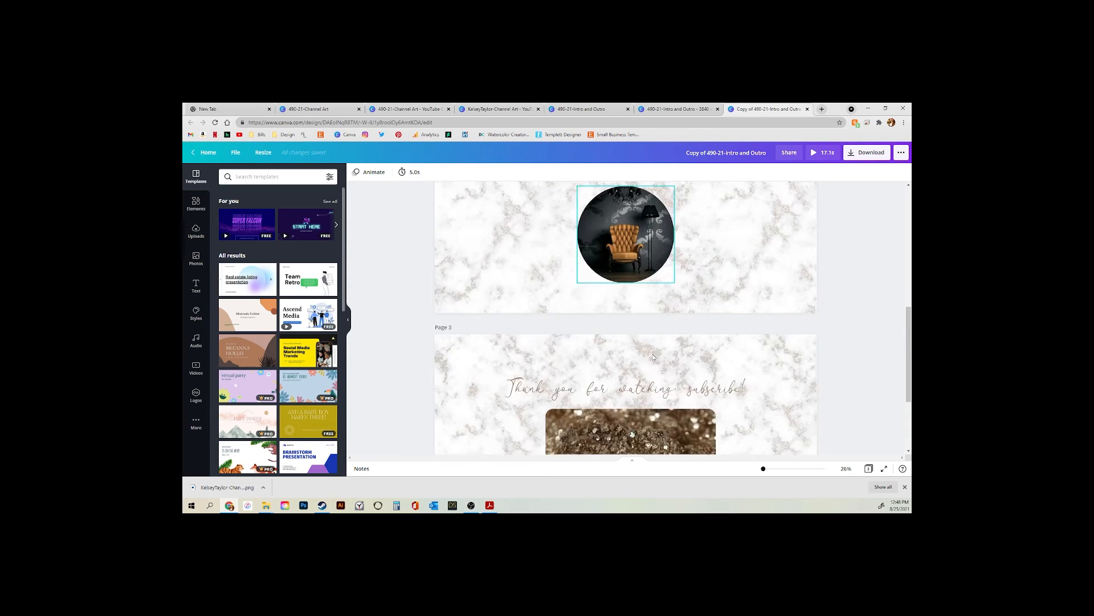
pyautogui.scroll(3, 658, 364)
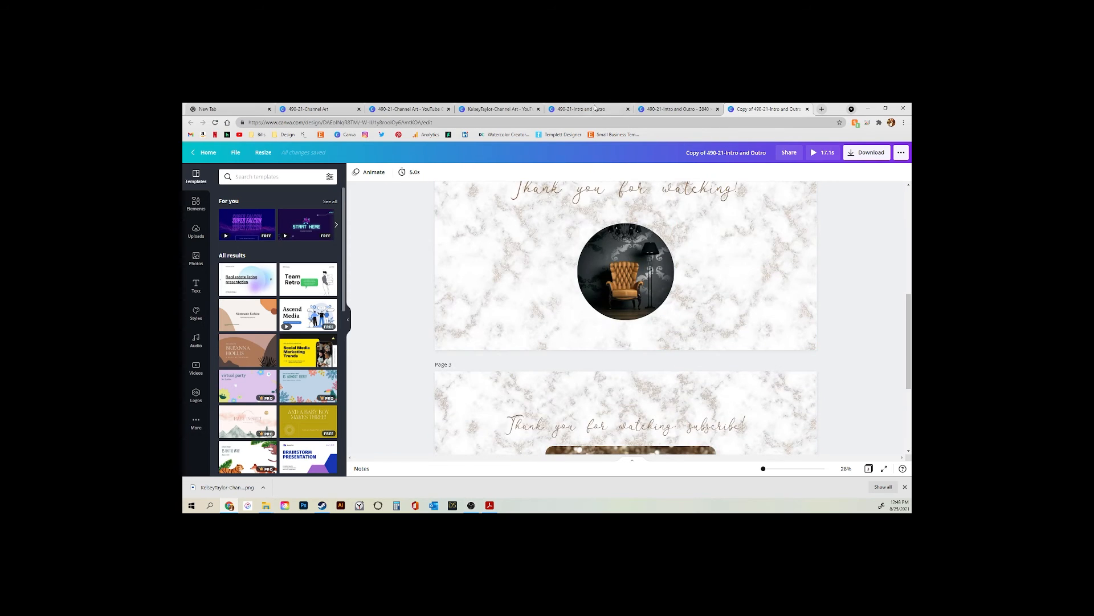
pyautogui.click(626, 424)
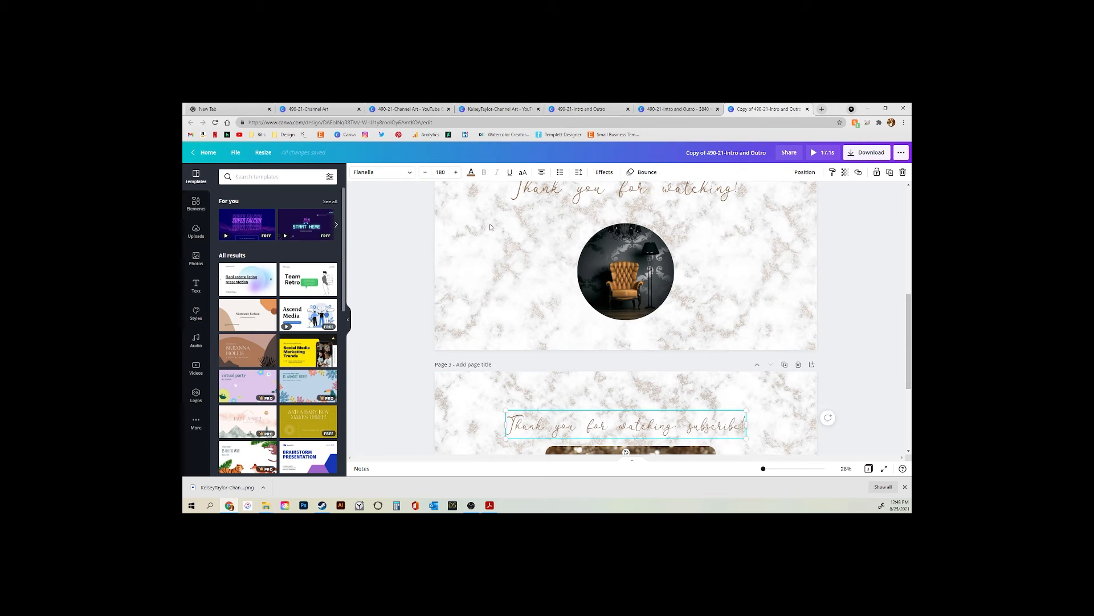
pyautogui.click(489, 505)
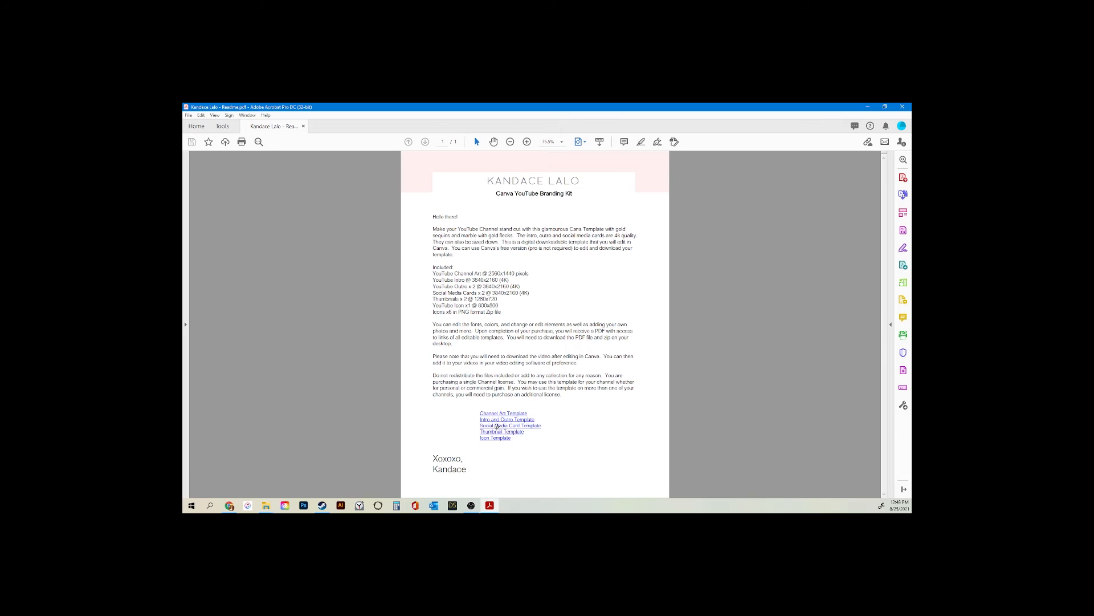
# Open the Social Media Card template from the Readme, preview it, and open it for editing
pyautogui.click(497, 426)
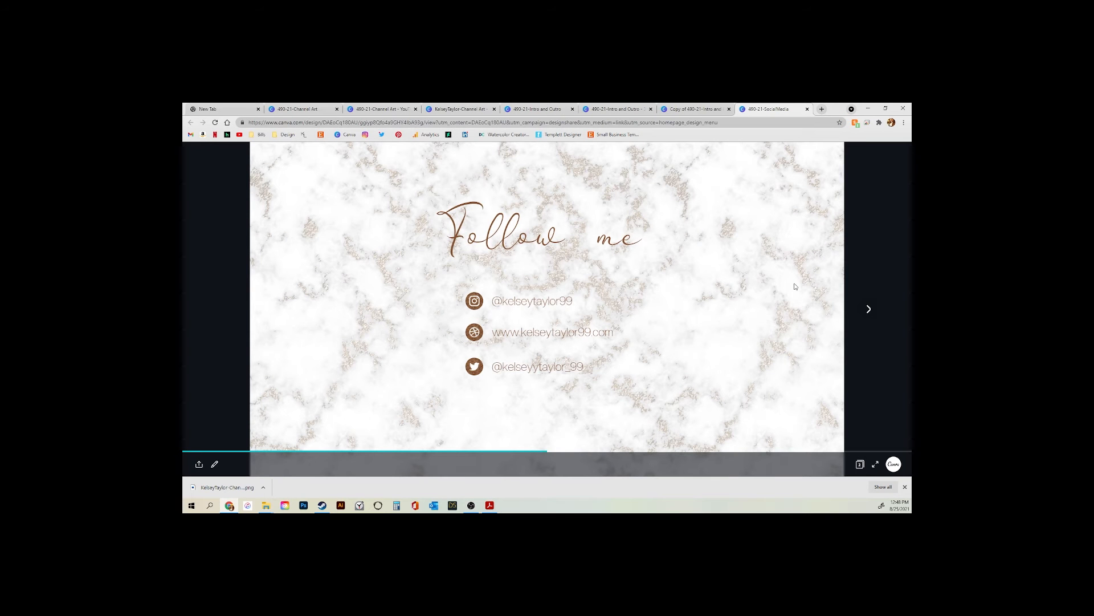
pyautogui.click(867, 309)
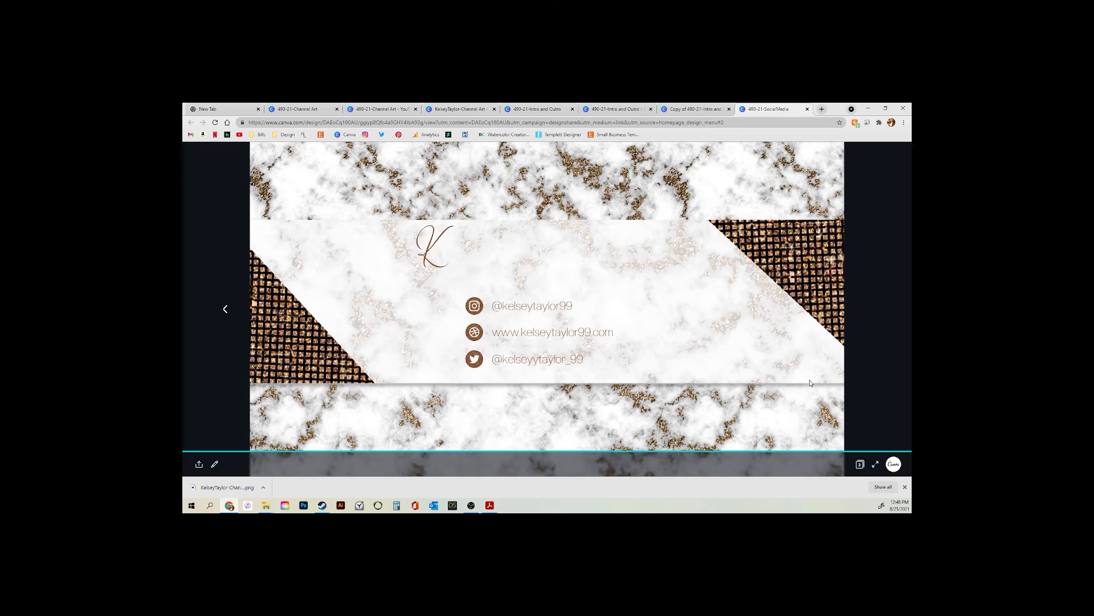
pyautogui.click(214, 464)
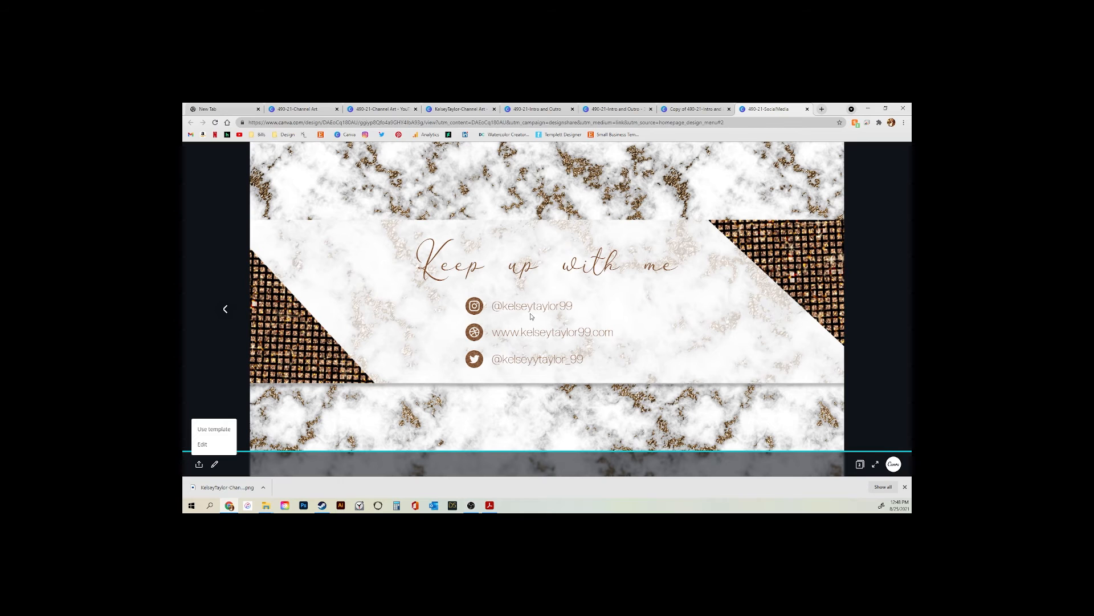
pyautogui.click(202, 444)
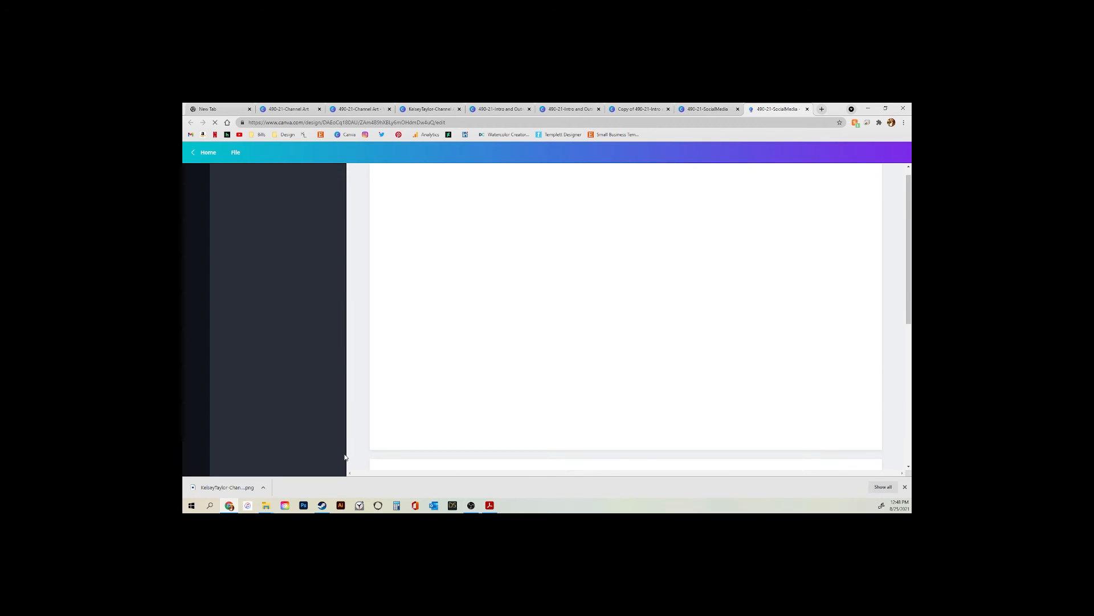
# Check the card's Follow me heading and handle lines, then return to the Acrobat Readme
pyautogui.click(615, 266)
pyautogui.click(615, 299)
pyautogui.click(619, 318)
pyautogui.click(615, 342)
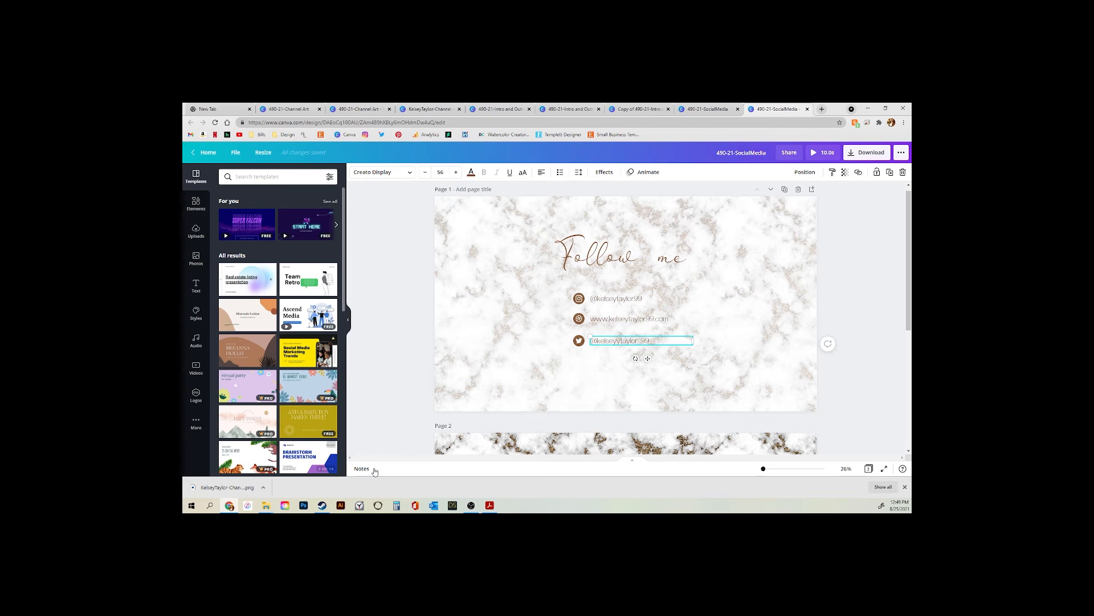
pyautogui.click(489, 505)
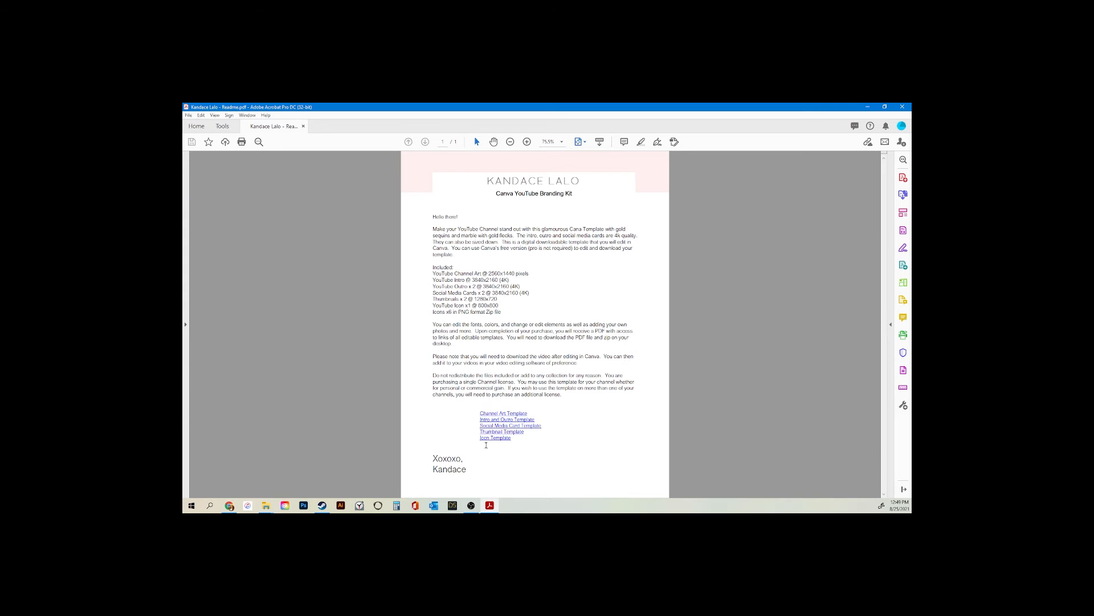
# Follow the Readme's Thumbnail Template link and open the Home Goods thumbnail design in Canva's editor
pyautogui.click(490, 432)
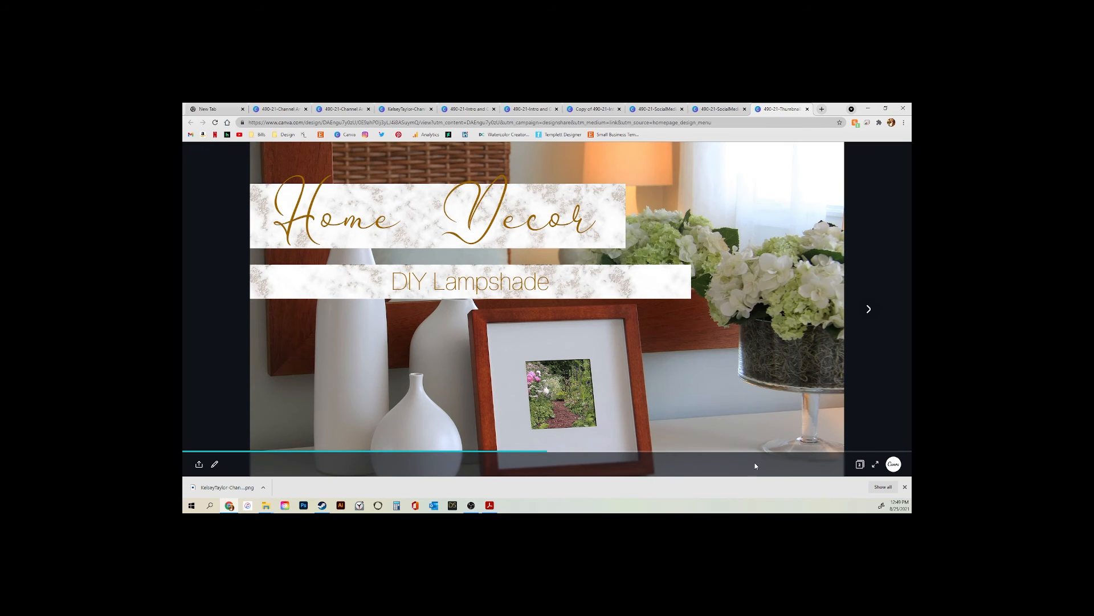
pyautogui.click(869, 313)
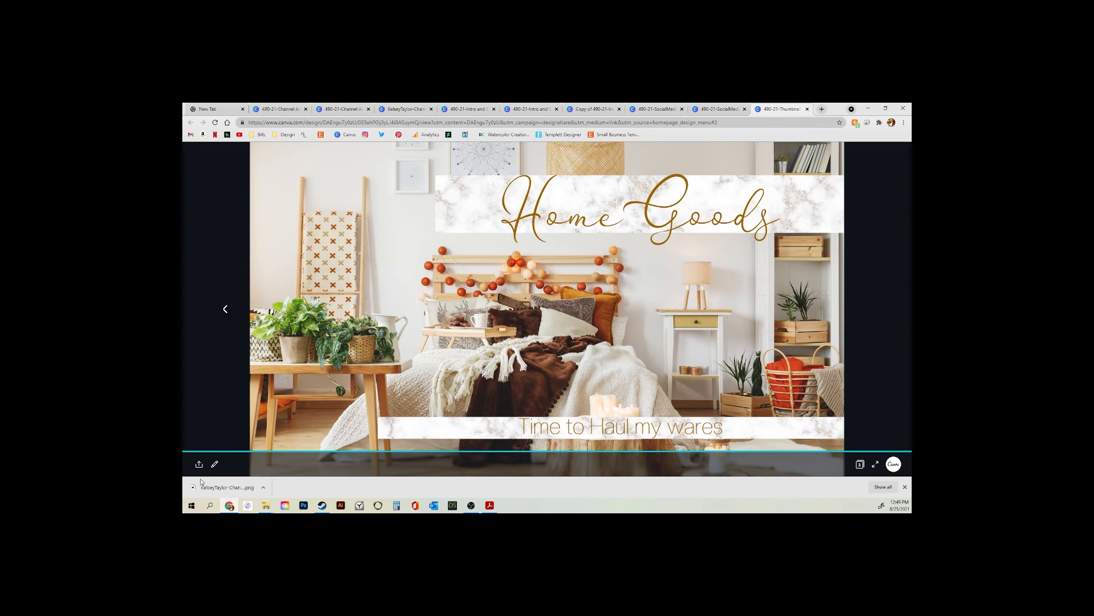
pyautogui.click(214, 464)
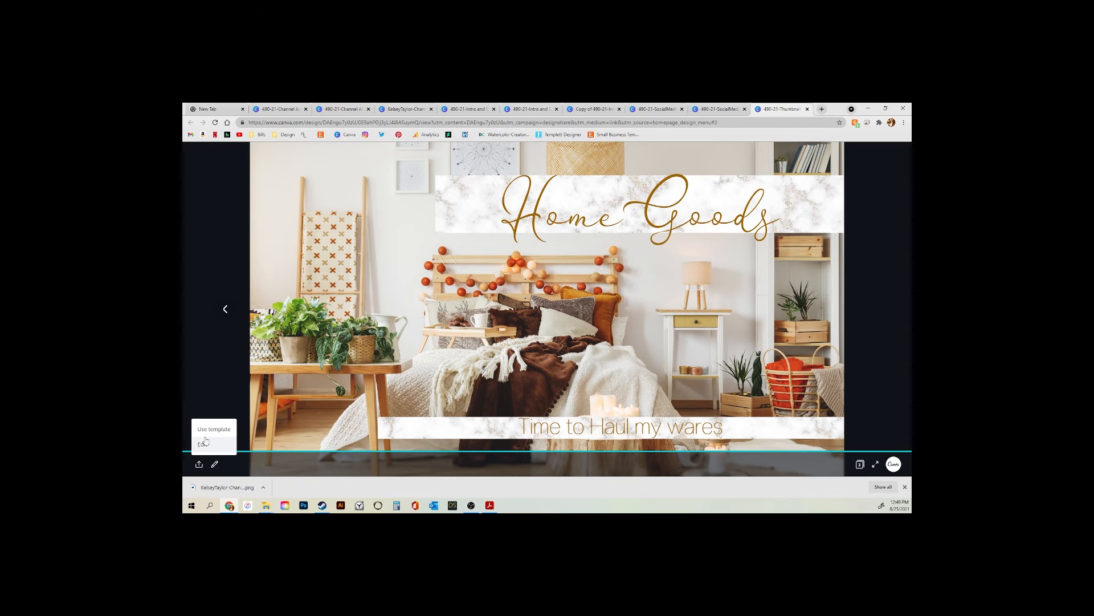
pyautogui.click(204, 445)
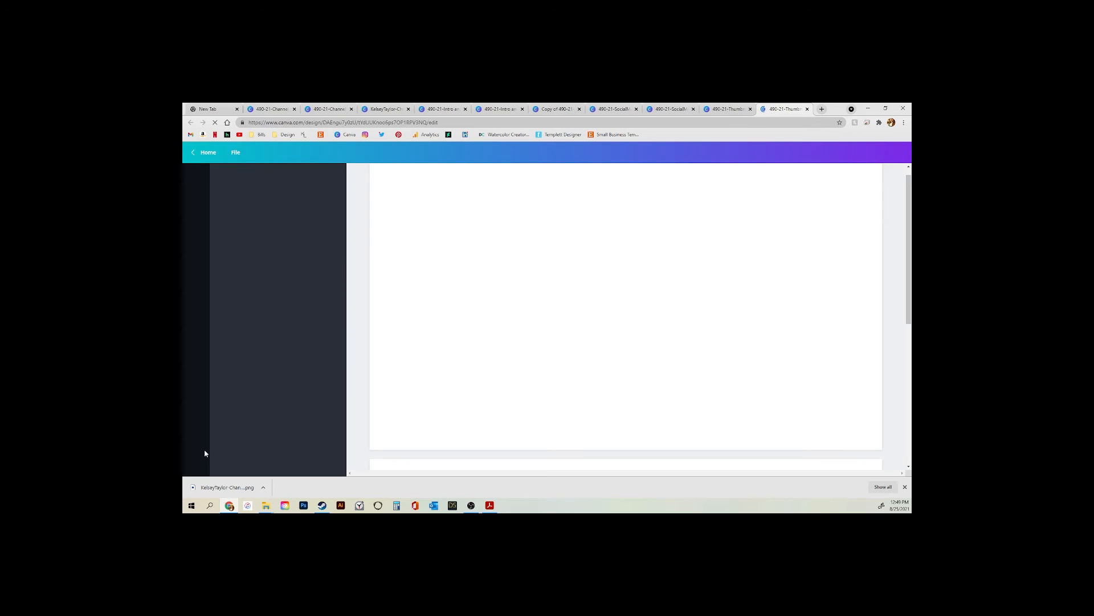
# Select the background photo and the Home Decor title text on page 1
pyautogui.click(770, 335)
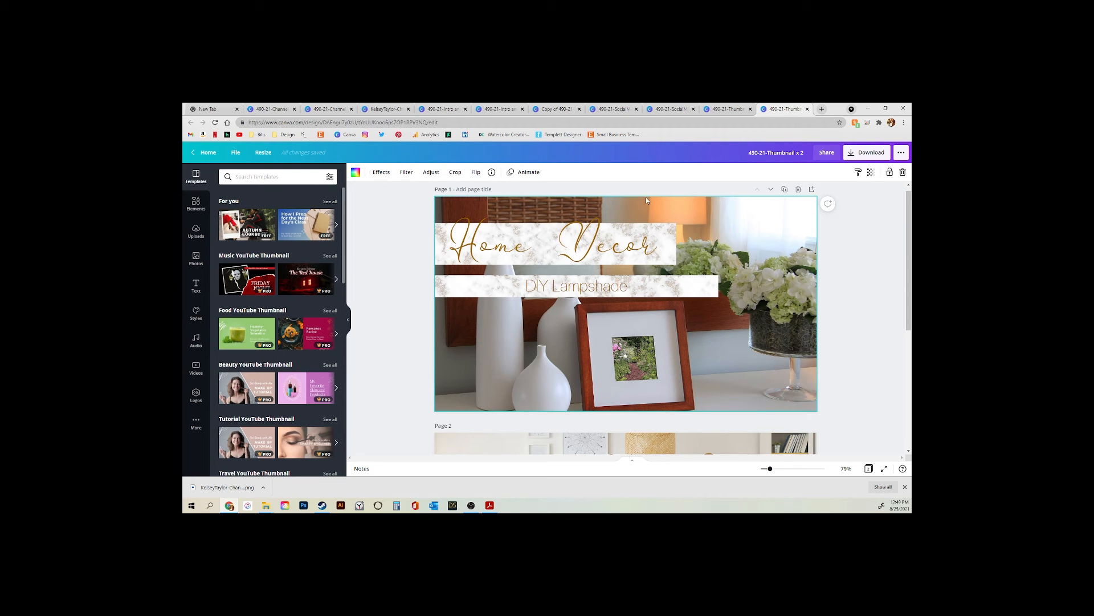
pyautogui.click(644, 246)
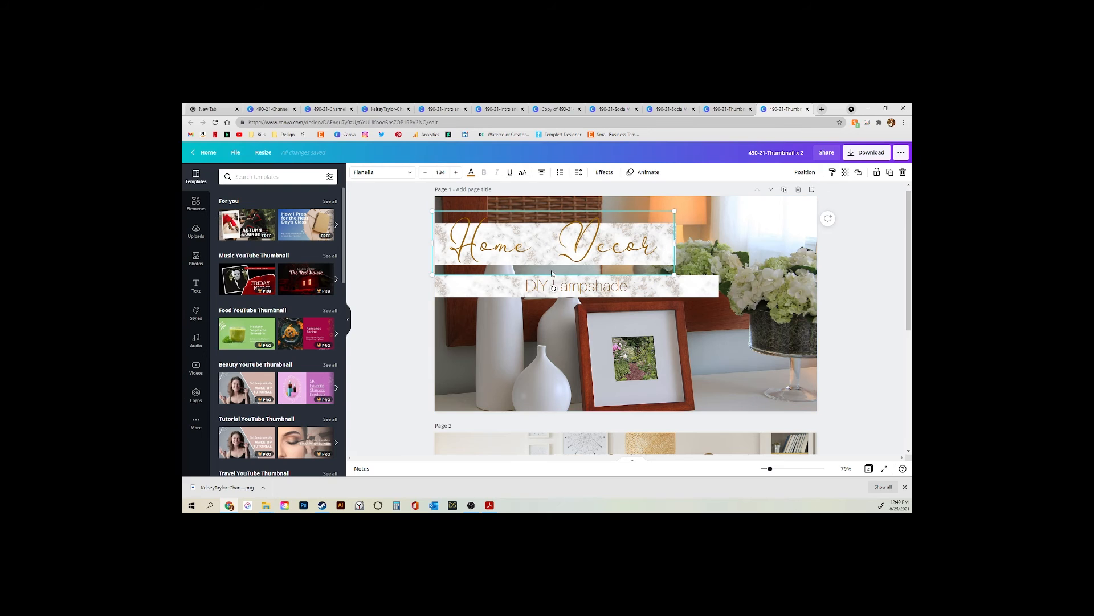
pyautogui.click(649, 249)
pyautogui.click(725, 233)
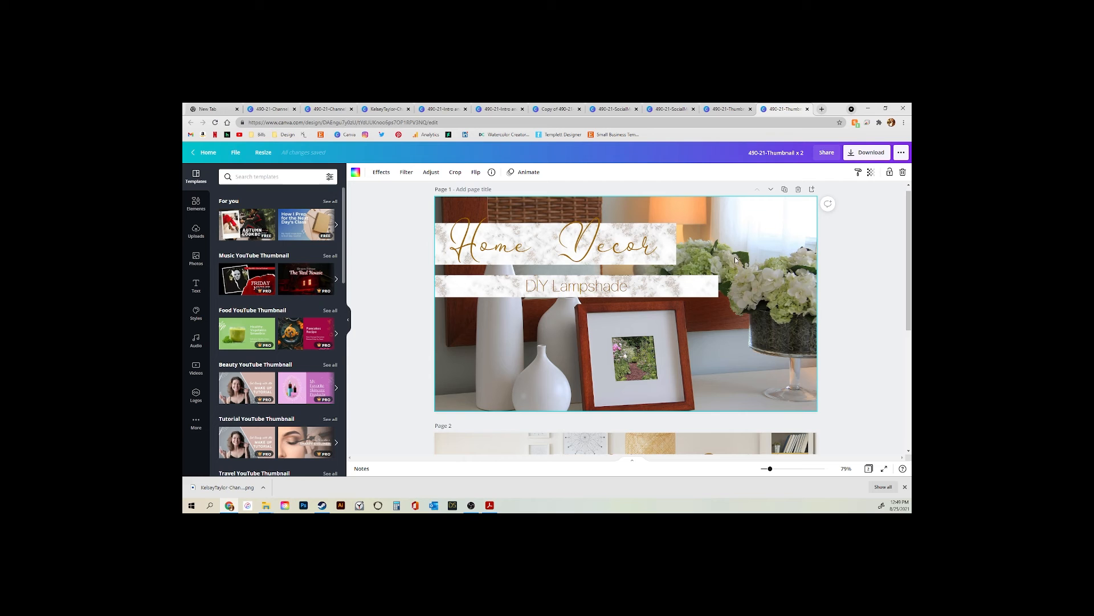
pyautogui.scroll(-4, 680, 307)
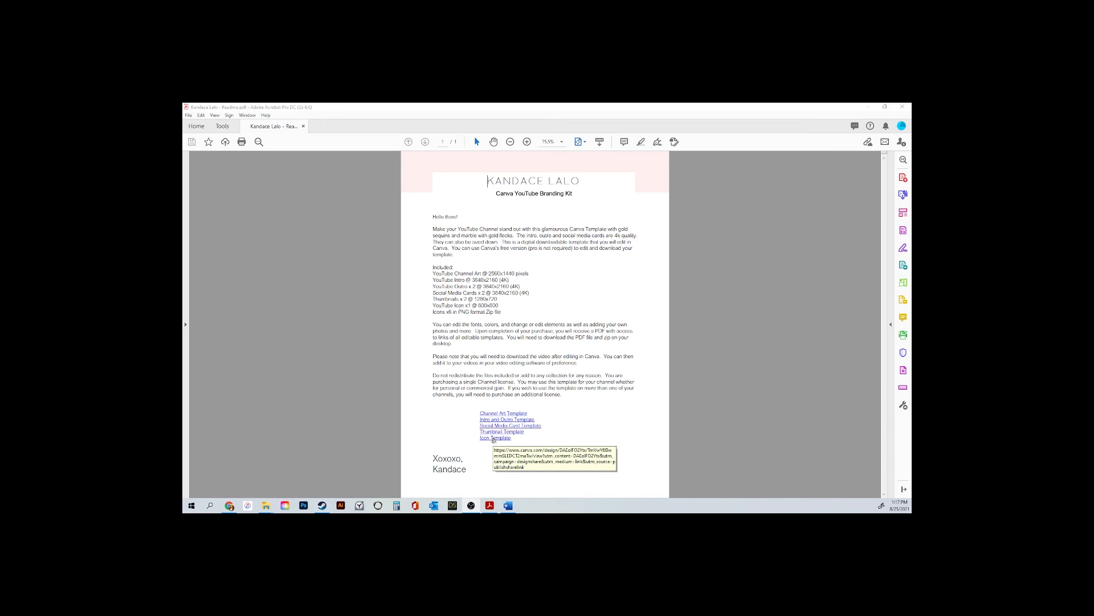
# Follow the Readme's Icon Template link and open the 800 × 800 icon design for editing
pyautogui.click(494, 438)
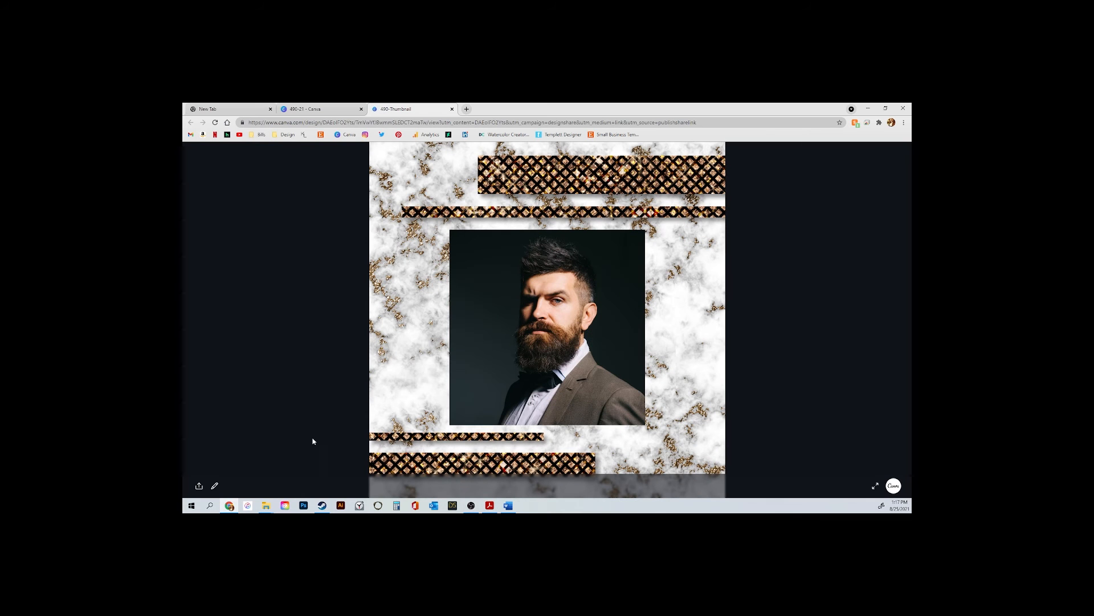
pyautogui.click(215, 487)
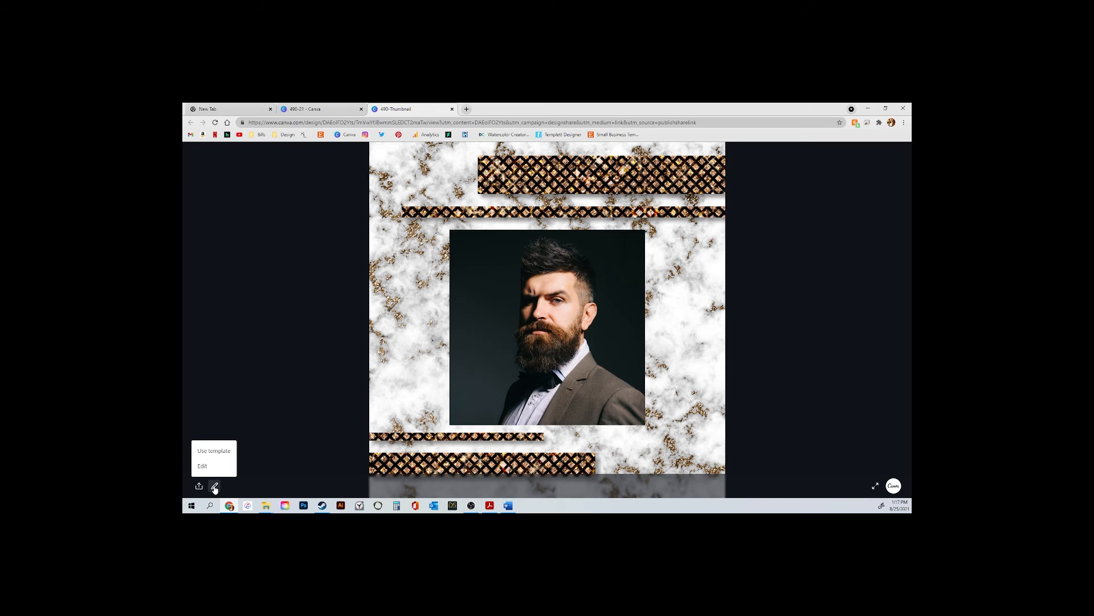
pyautogui.click(202, 466)
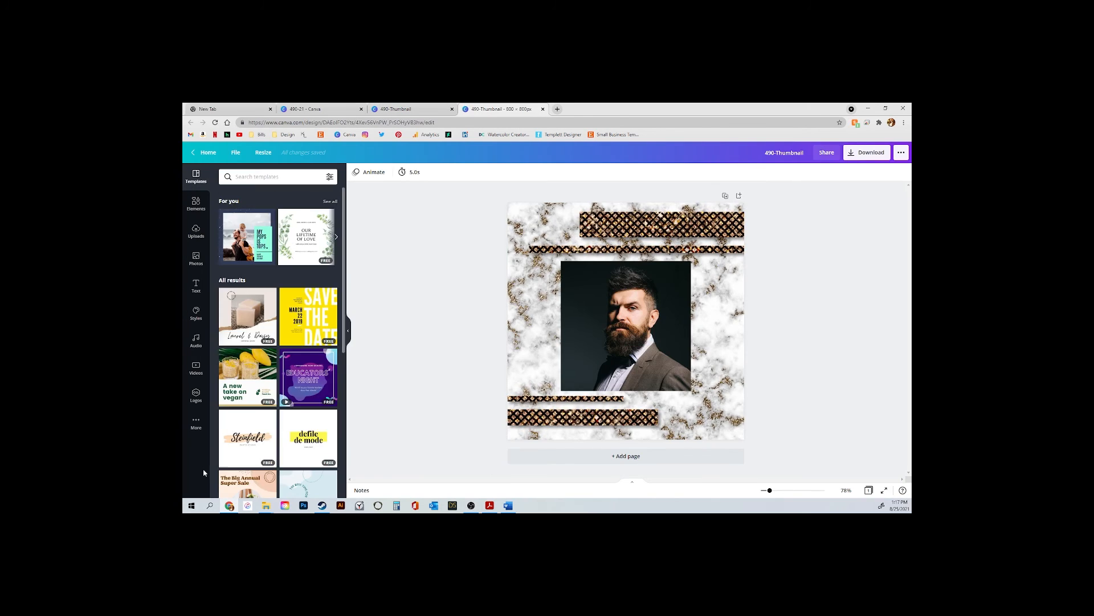
# Select the bearded man's portrait photo and show the previously uploaded images
pyautogui.click(649, 304)
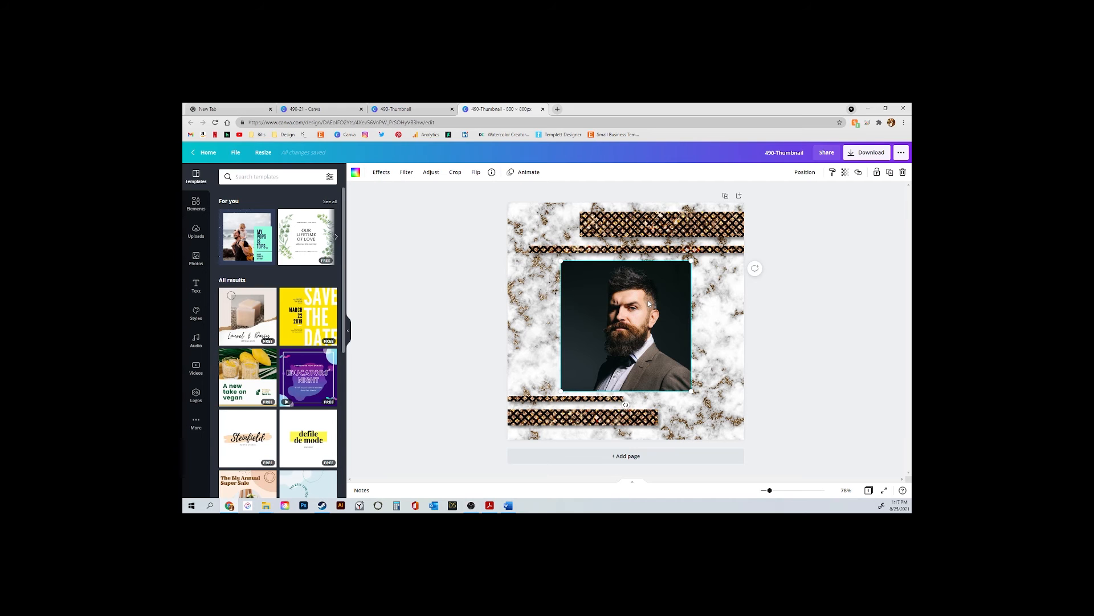
pyautogui.click(197, 231)
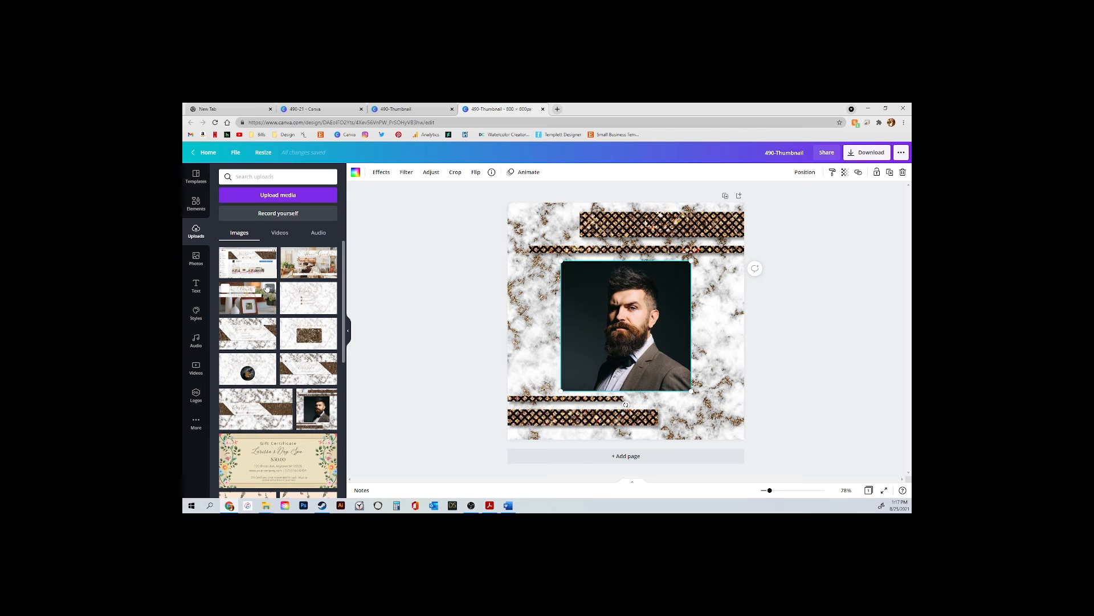
pyautogui.scroll(-10, 270, 354)
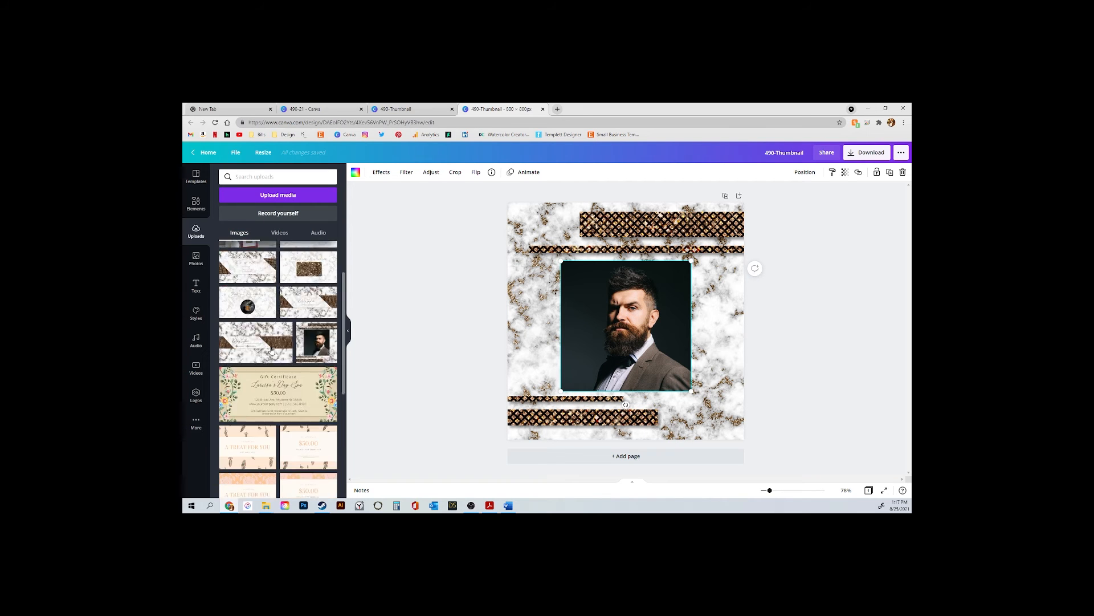
# Drop the uploaded smiling-couple photo into the square frame in place of the bearded portrait
pyautogui.scroll(-10, 272, 359)
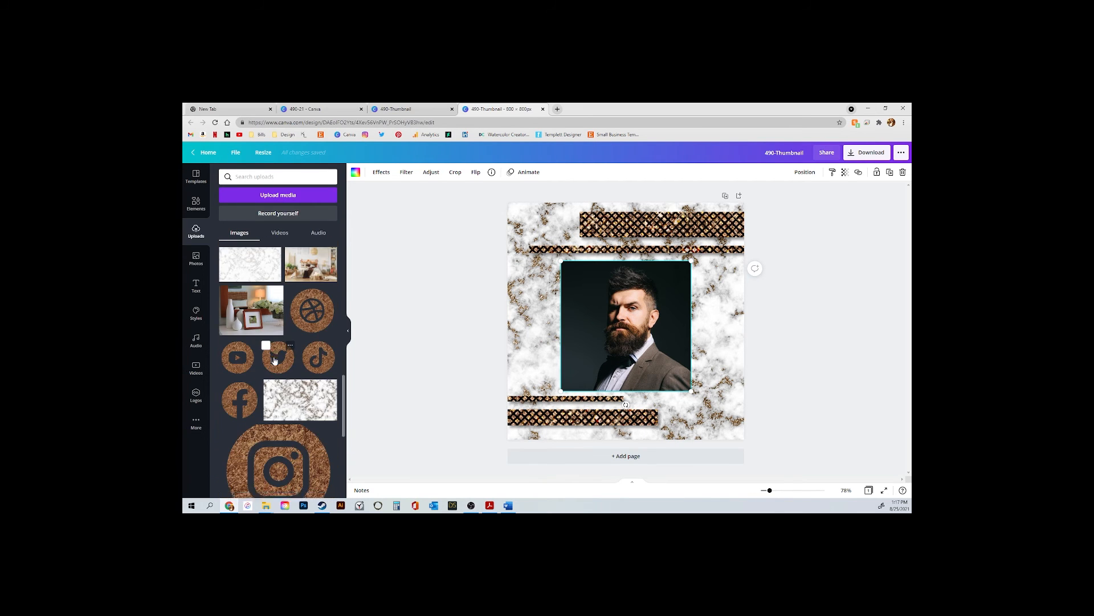
pyautogui.scroll(-10, 275, 355)
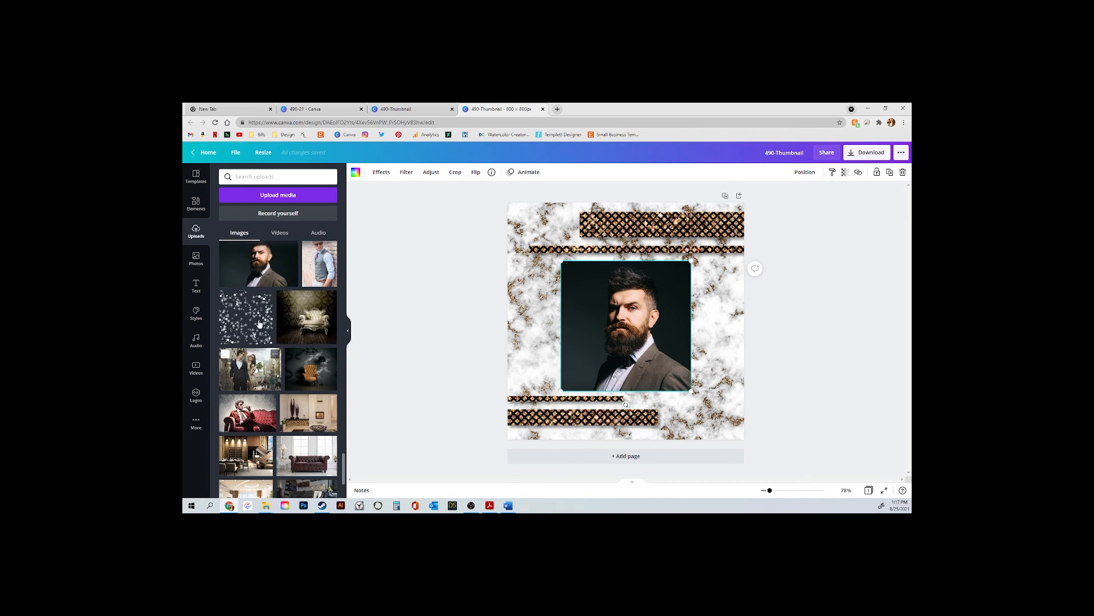
pyautogui.scroll(-2, 280, 411)
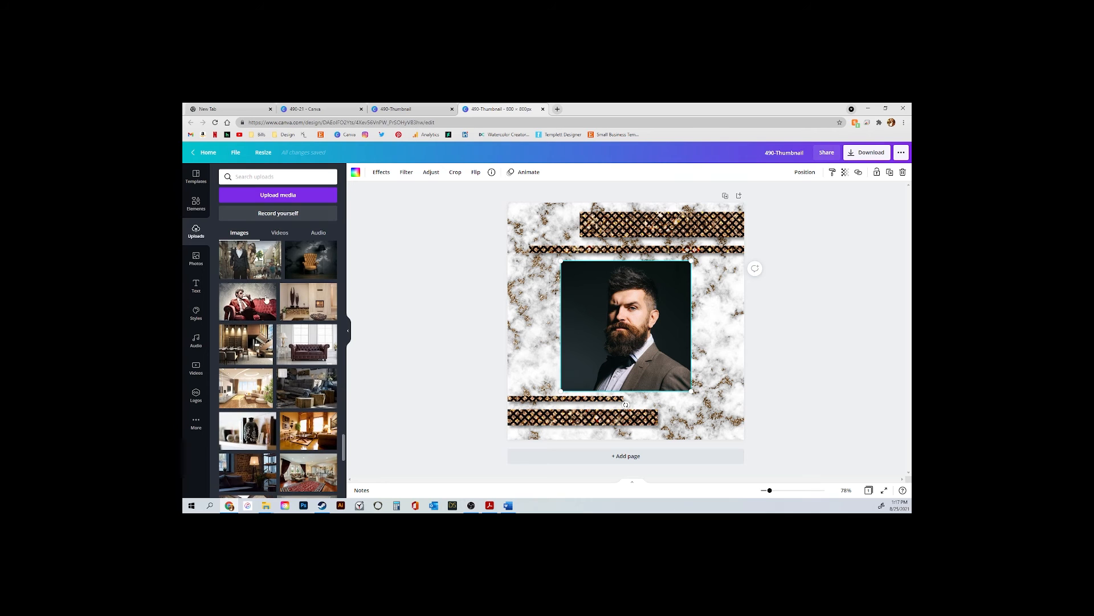
pyautogui.moveTo(242, 255); pyautogui.dragTo(610, 293)
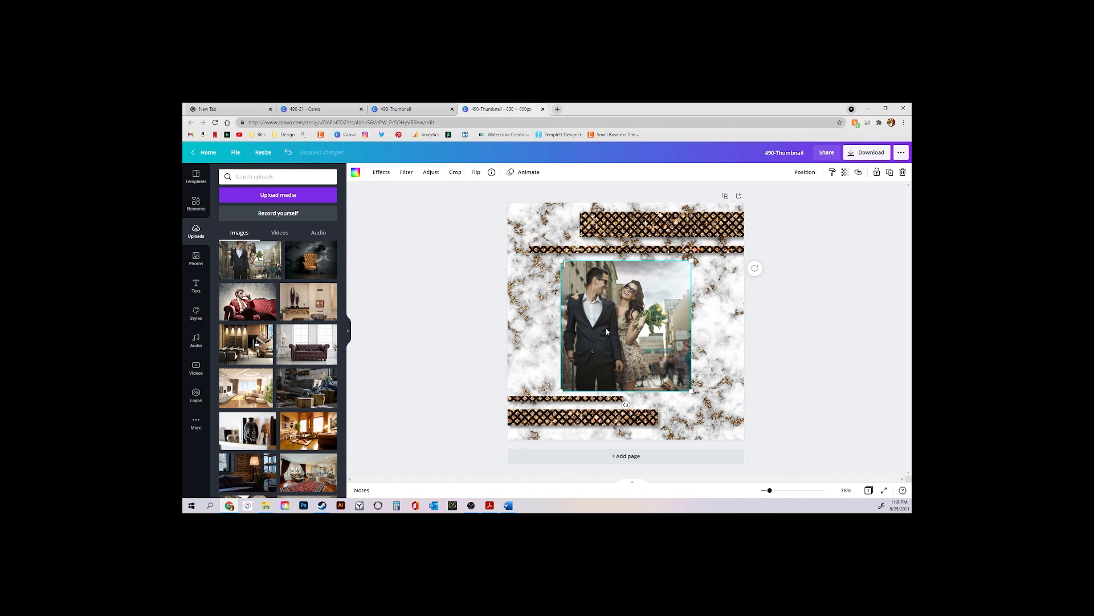
# Enlarge the couple photo and shift it left in crop mode so both faces fill the square
pyautogui.click(455, 173)
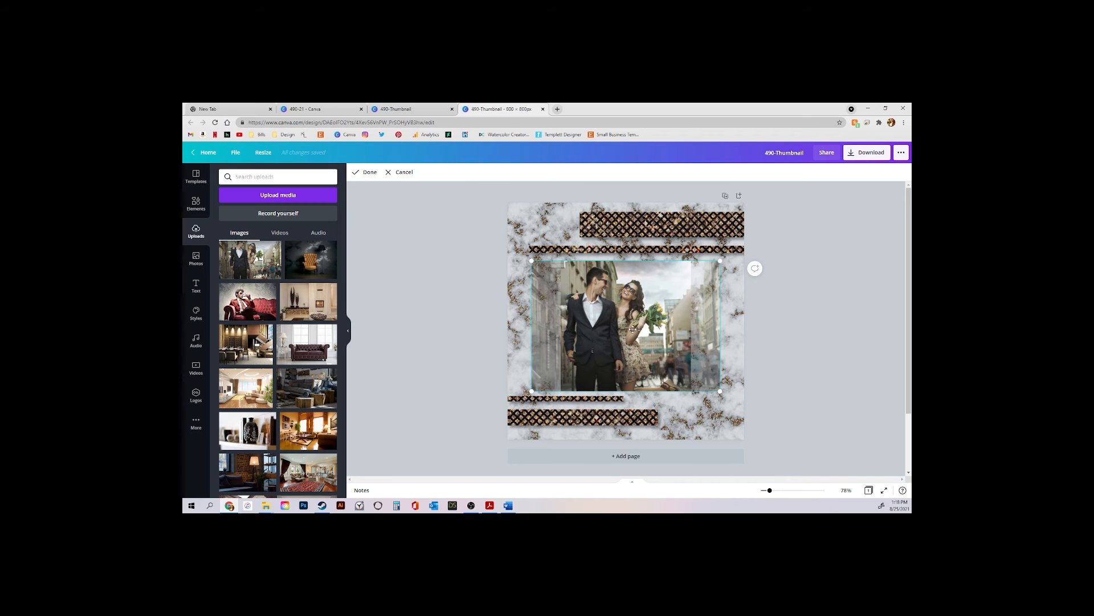
pyautogui.moveTo(720, 392); pyautogui.dragTo(824, 463)
pyautogui.moveTo(776, 337); pyautogui.dragTo(741, 342)
pyautogui.moveTo(792, 467); pyautogui.dragTo(833, 495)
pyautogui.moveTo(783, 340); pyautogui.dragTo(759, 334)
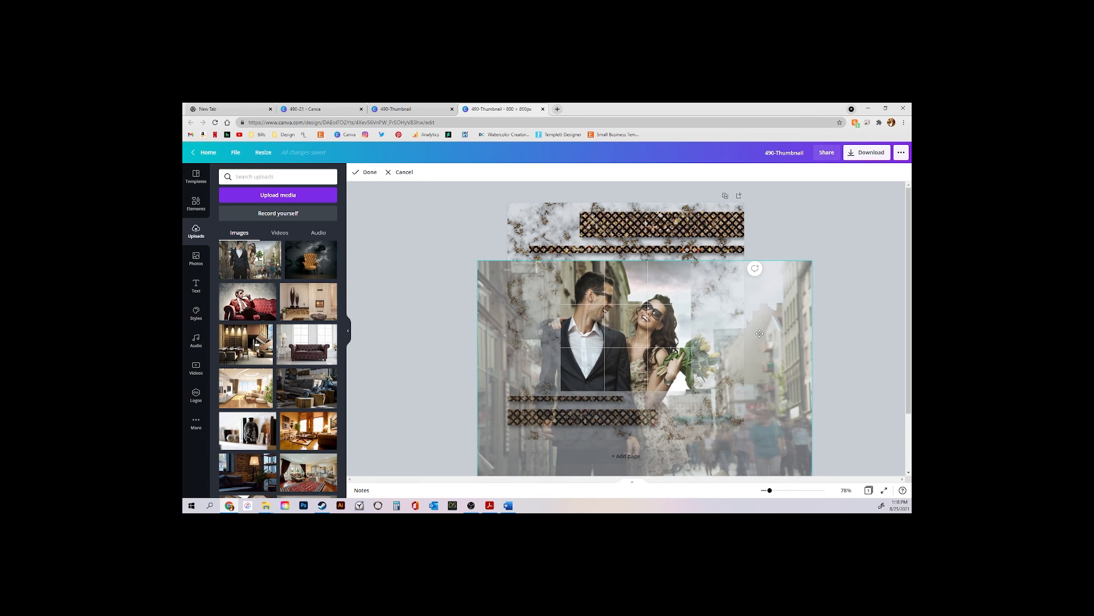
pyautogui.moveTo(812, 261); pyautogui.dragTo(847, 240)
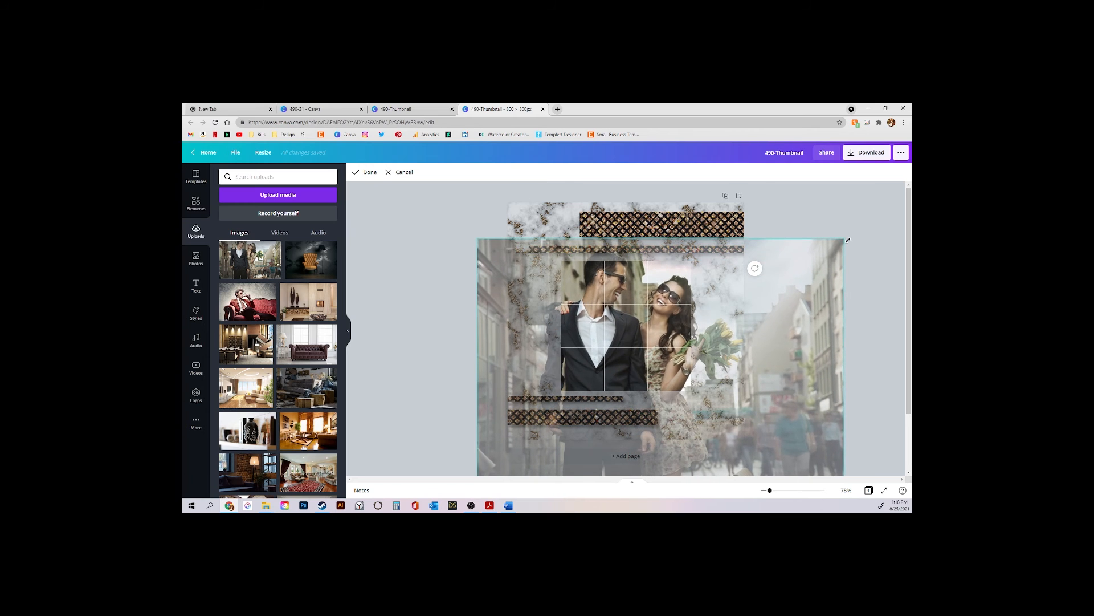
pyautogui.moveTo(764, 269); pyautogui.dragTo(757, 315)
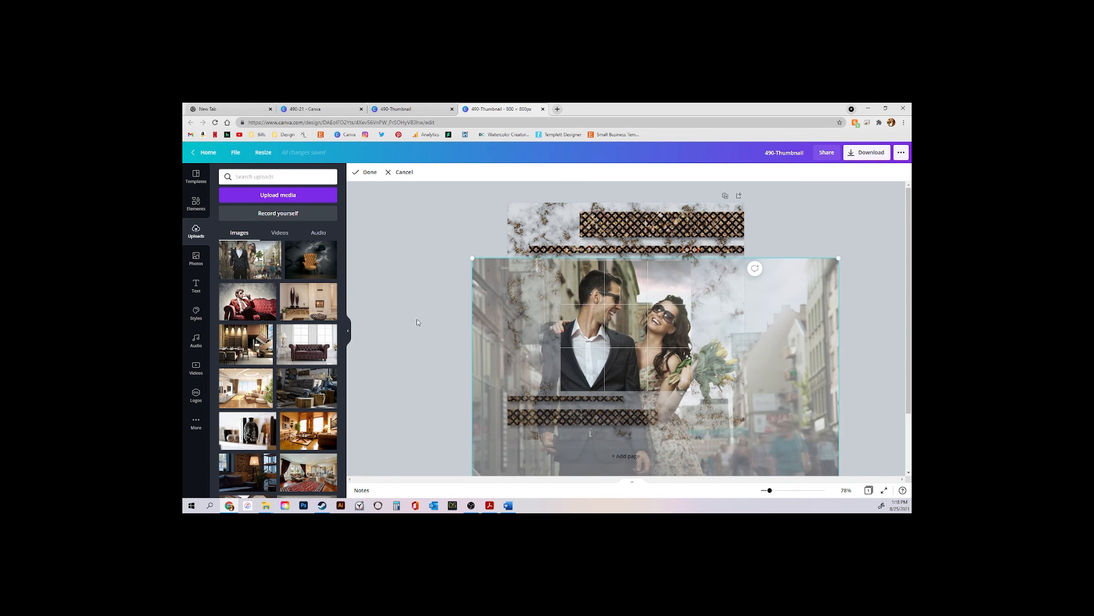
pyautogui.click(366, 172)
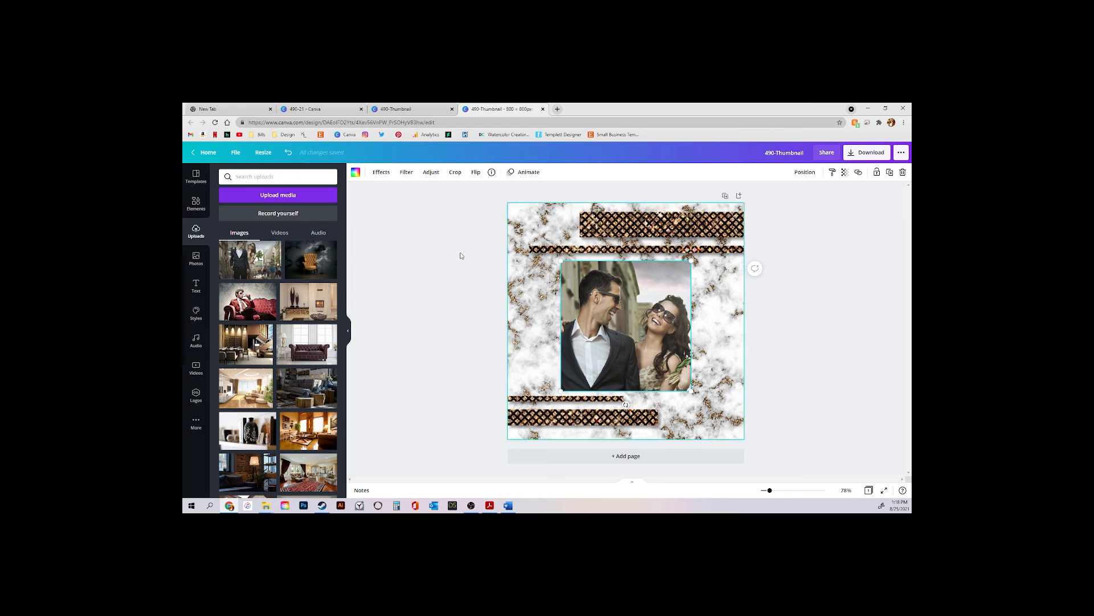
# Download the icon design as 490-Thumbnail.png, then return to the Readme PDF
pyautogui.click(875, 159)
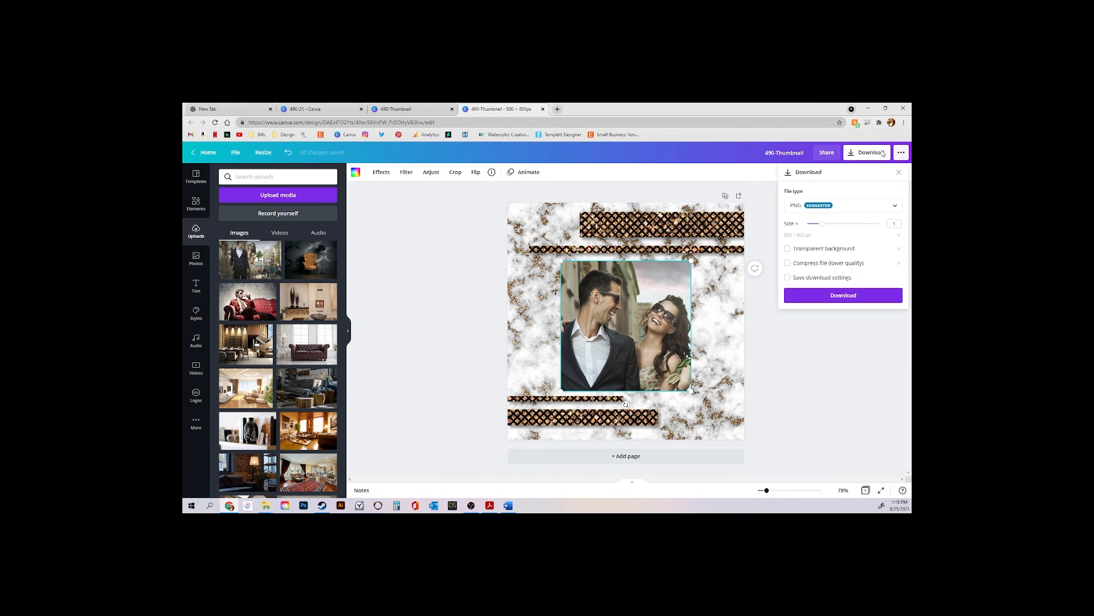
pyautogui.click(893, 205)
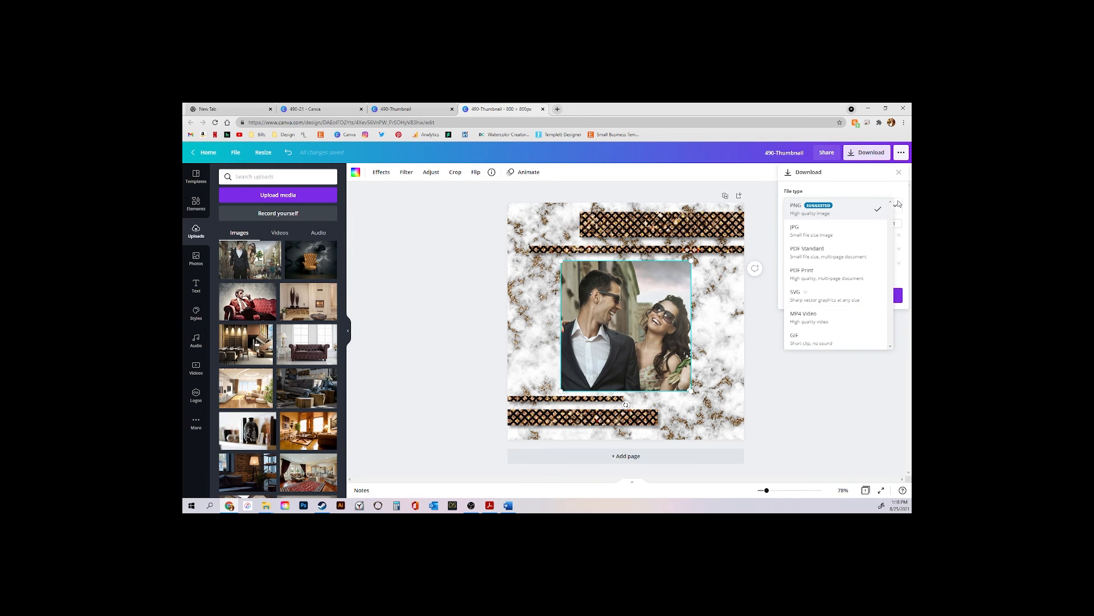
pyautogui.click(898, 204)
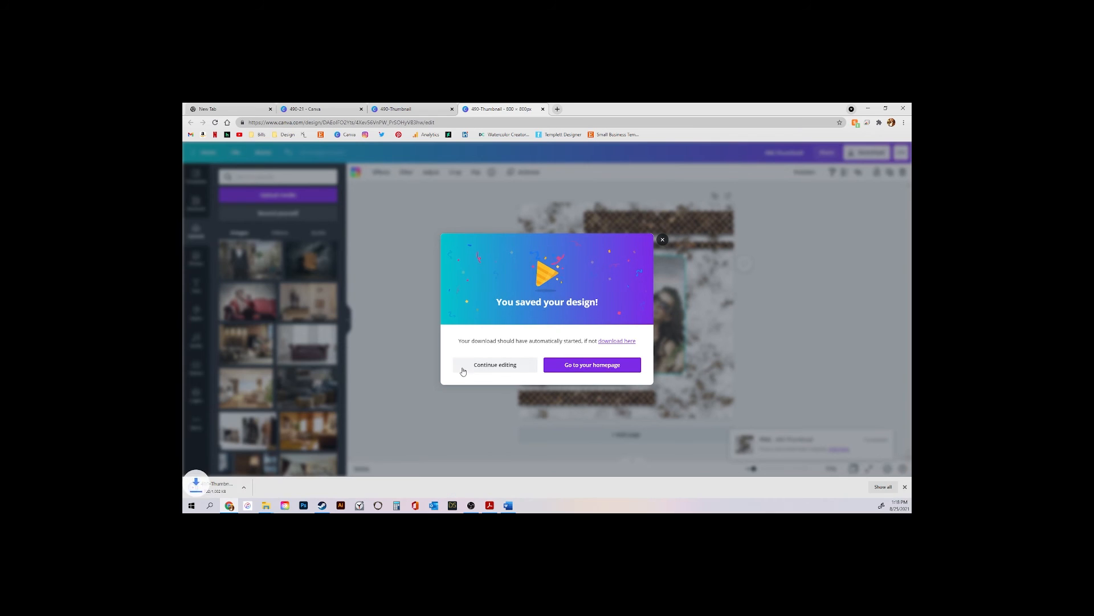
pyautogui.click(463, 365)
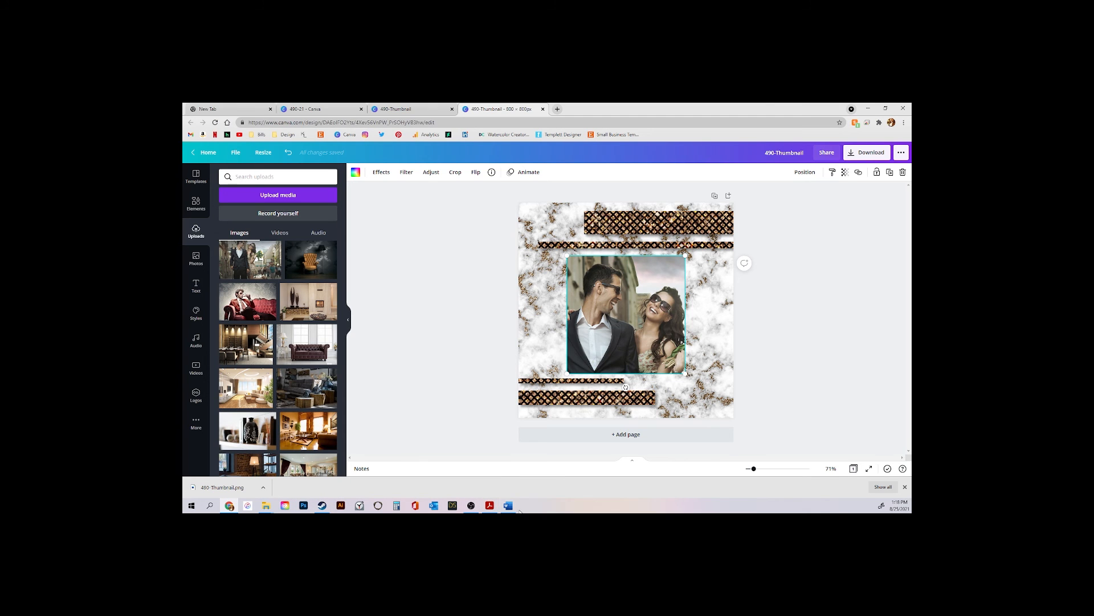
pyautogui.click(490, 505)
# Open the 490-21-Intro and Outro template in Canva's editor and scroll through its intro and thank-you pages
pyautogui.click(494, 420)
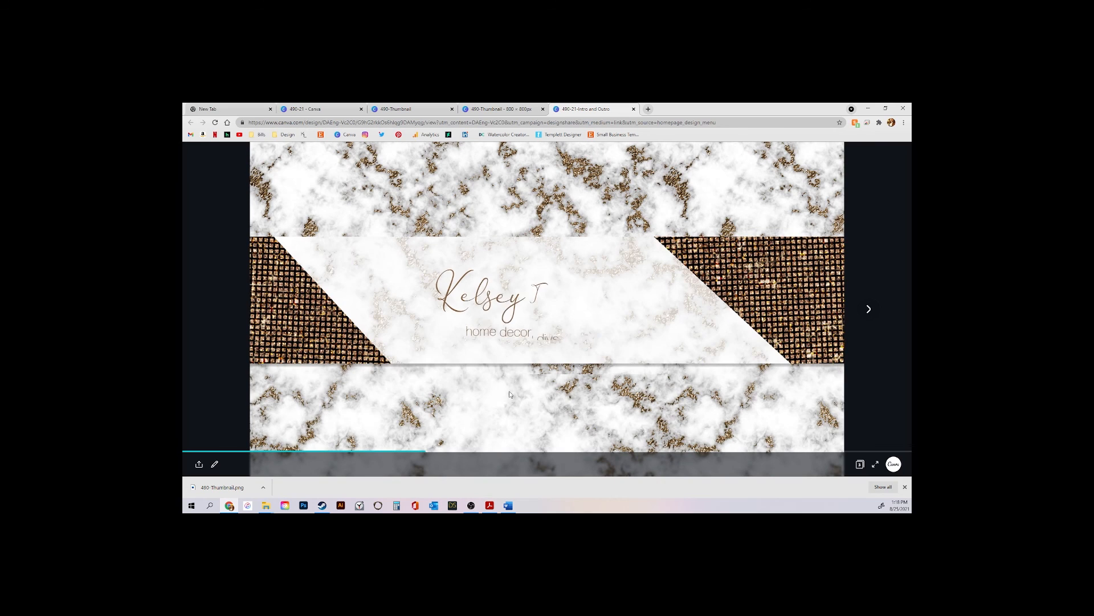
pyautogui.click(214, 465)
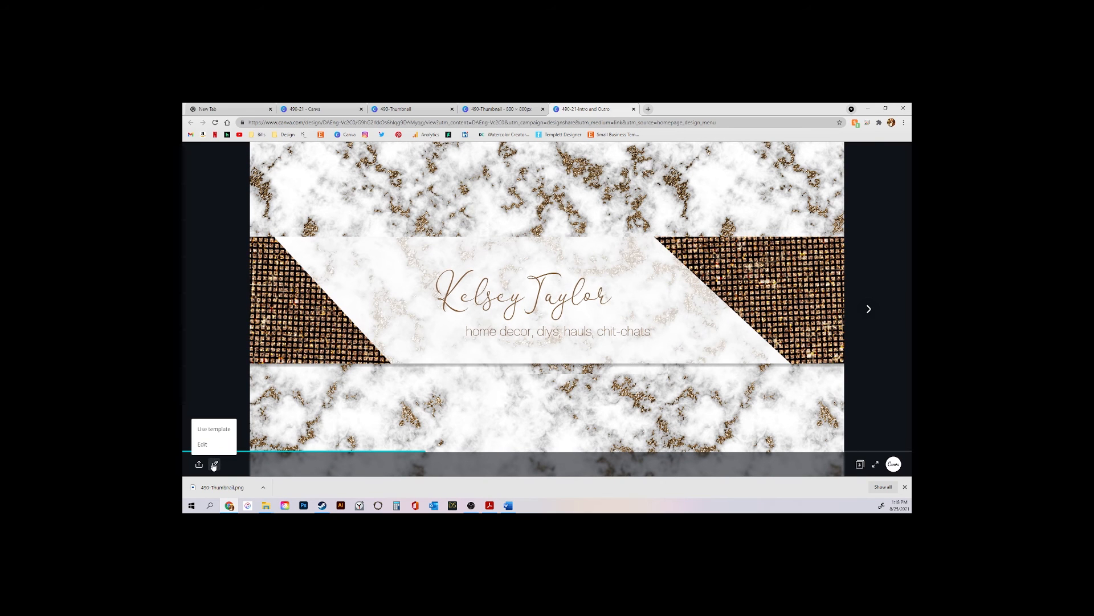
pyautogui.click(202, 446)
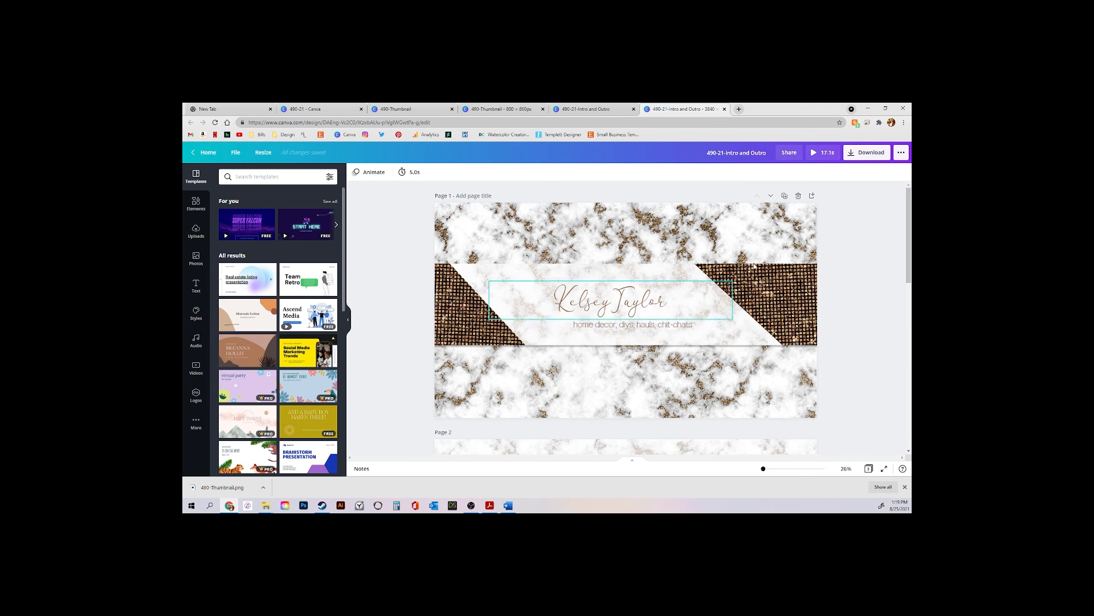
pyautogui.scroll(-6, 785, 264)
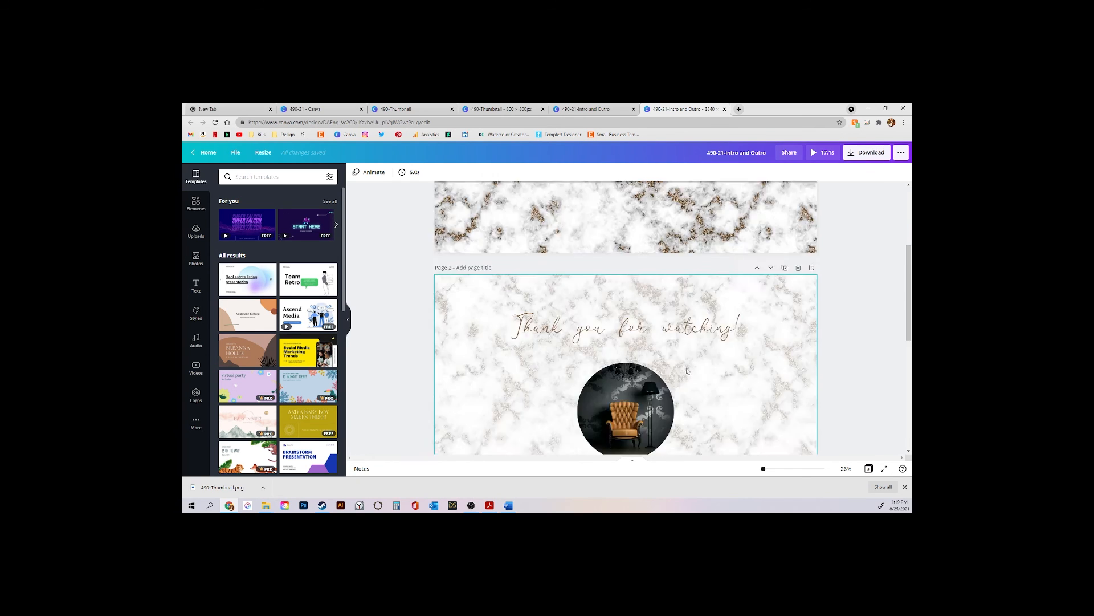
pyautogui.scroll(3, 693, 341)
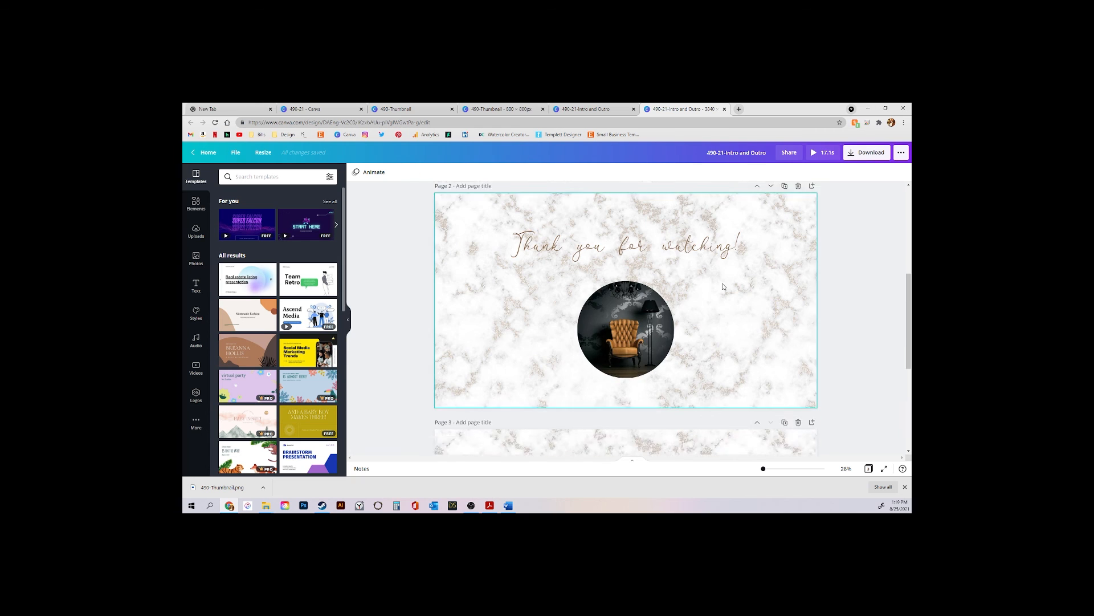
pyautogui.scroll(3, 758, 331)
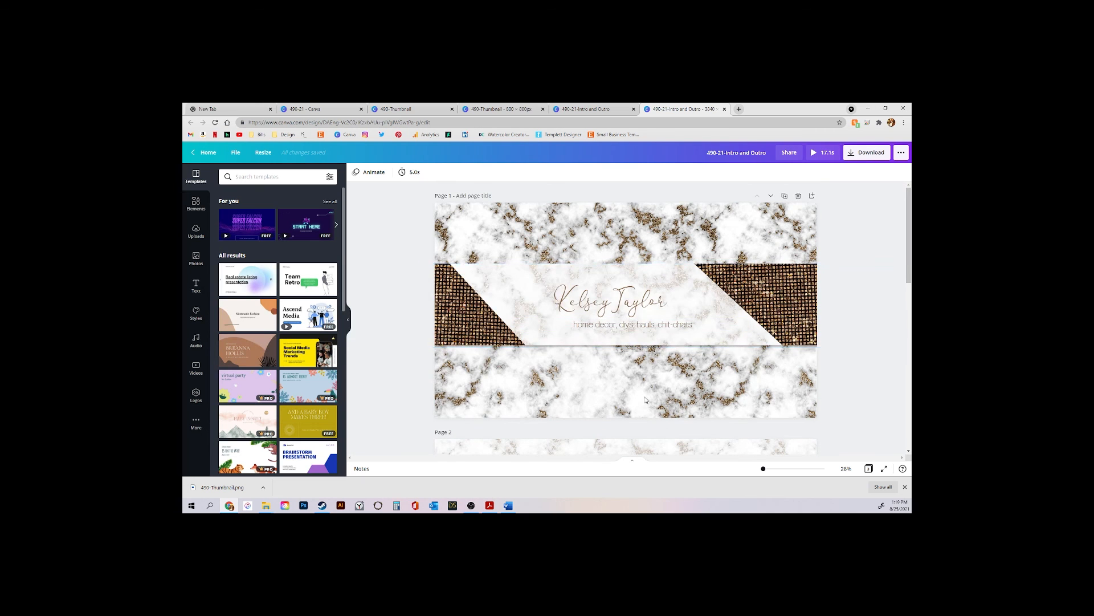
pyautogui.scroll(-4, 812, 352)
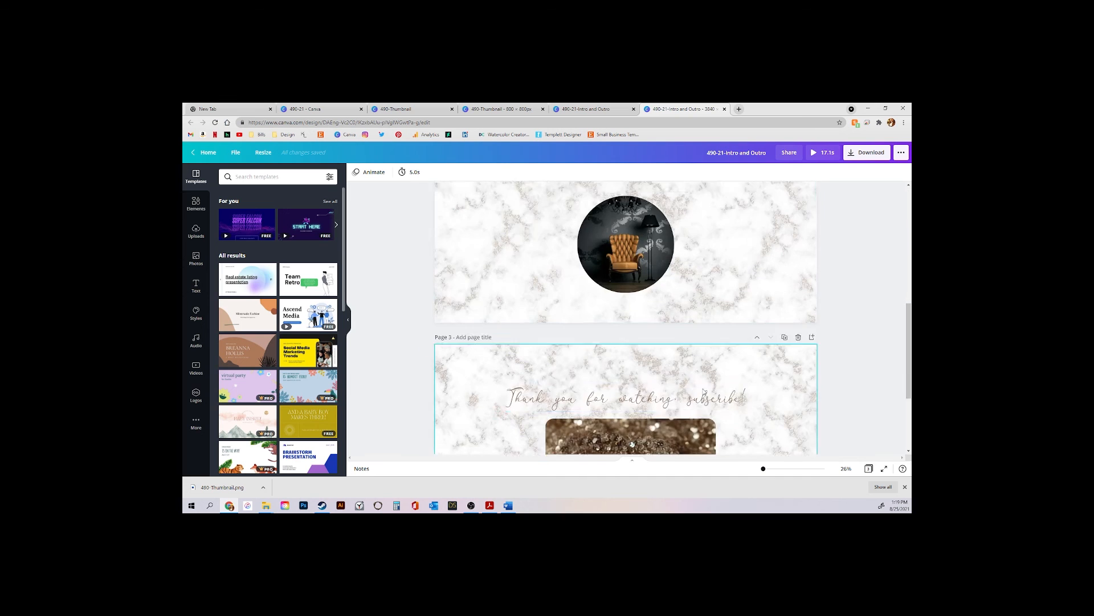
pyautogui.scroll(3, 832, 286)
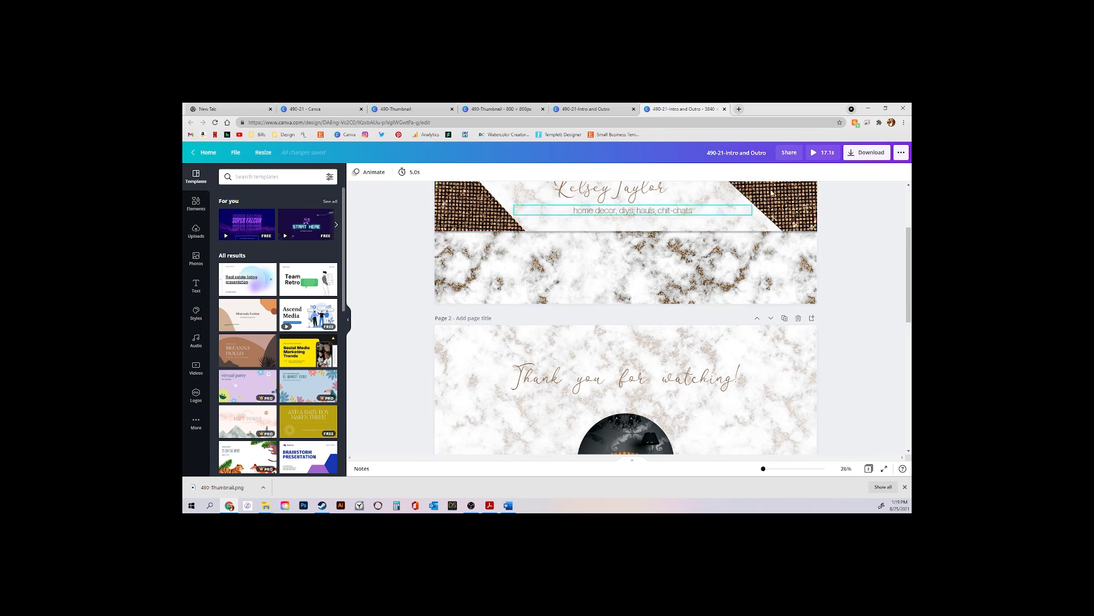
# Export all pages of the 490-21-Intro and Outro design as an MP4 Video
pyautogui.click(882, 156)
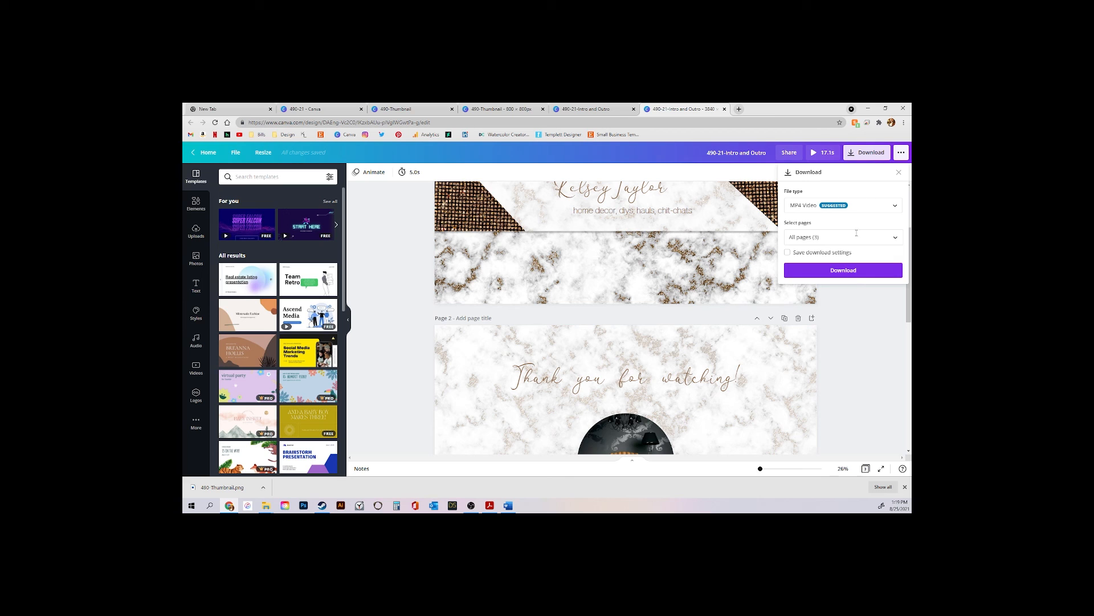
pyautogui.click(802, 211)
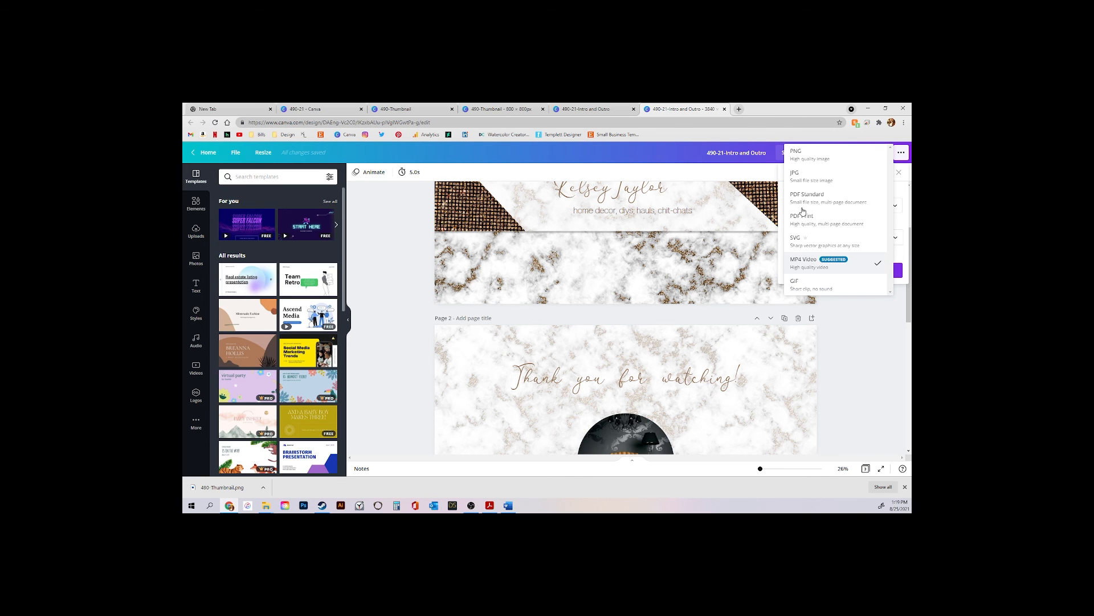
pyautogui.click(810, 268)
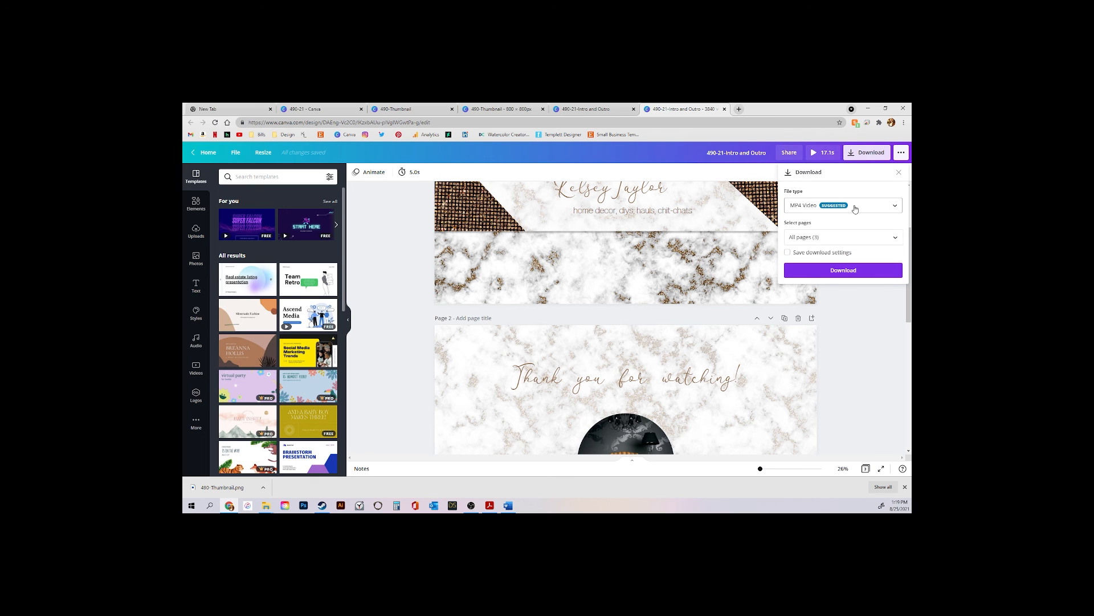
pyautogui.click(893, 208)
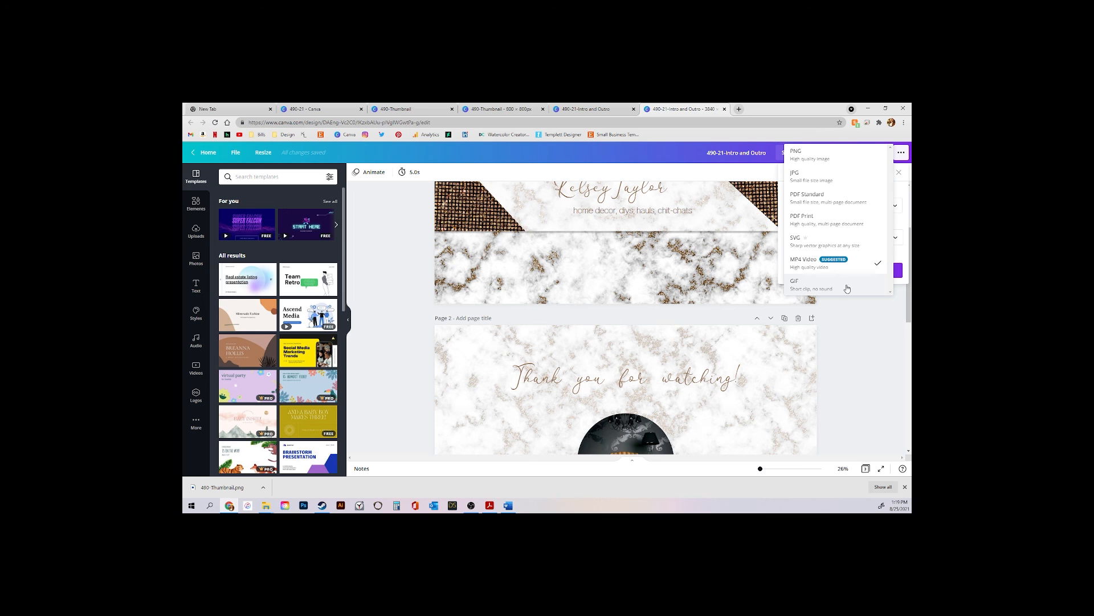
pyautogui.click(841, 267)
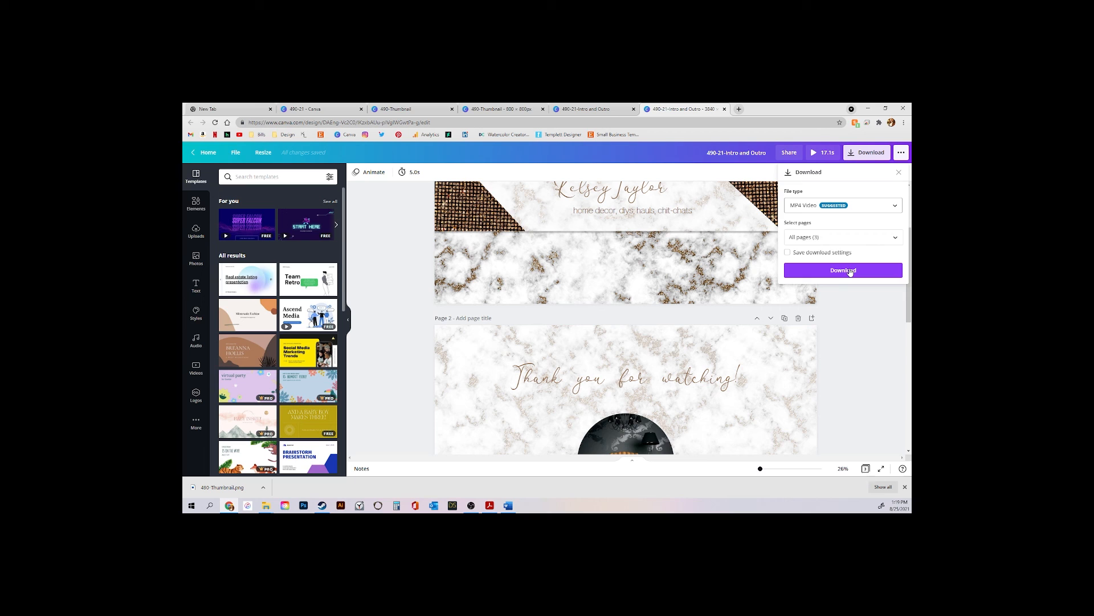
pyautogui.click(850, 272)
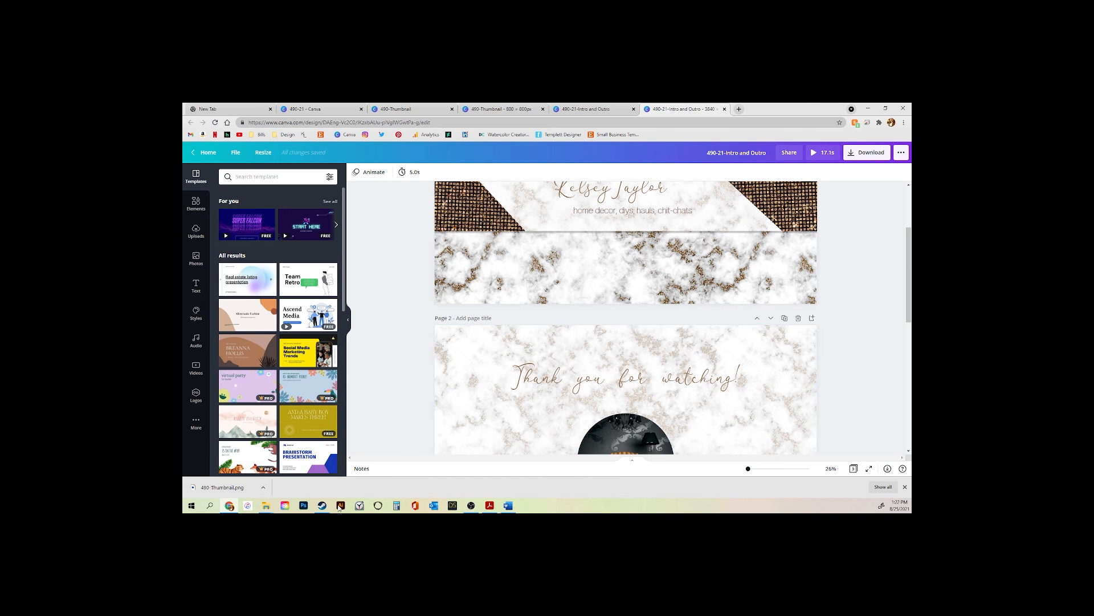
pyautogui.moveTo(266, 505)
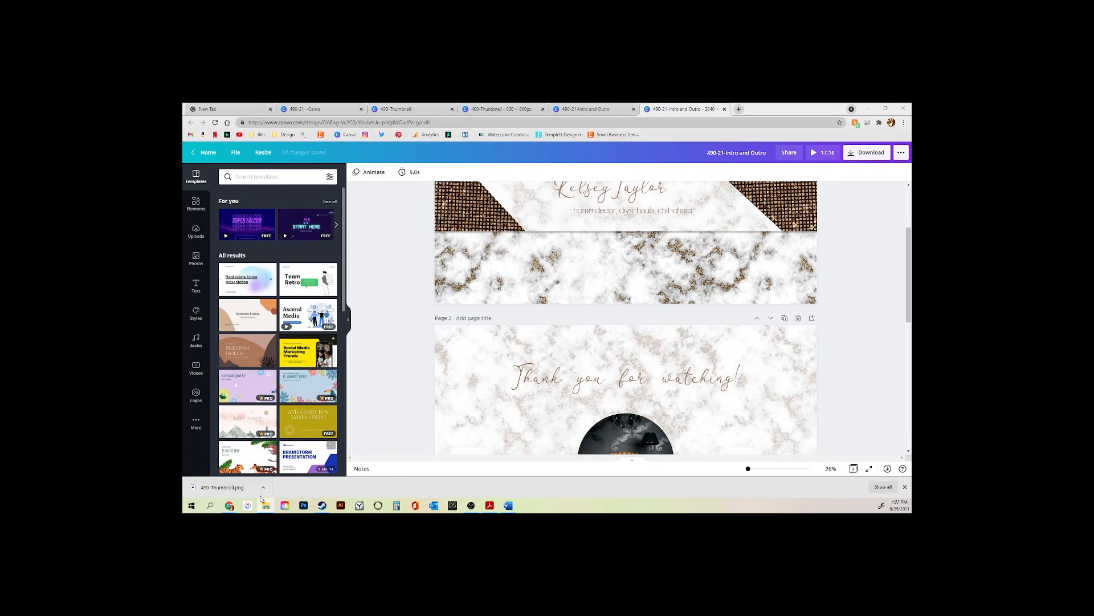
# Confirm the 490-21 Intro and Outro MP4 is in the Downloads folder, then go back to Chrome
pyautogui.click(247, 474)
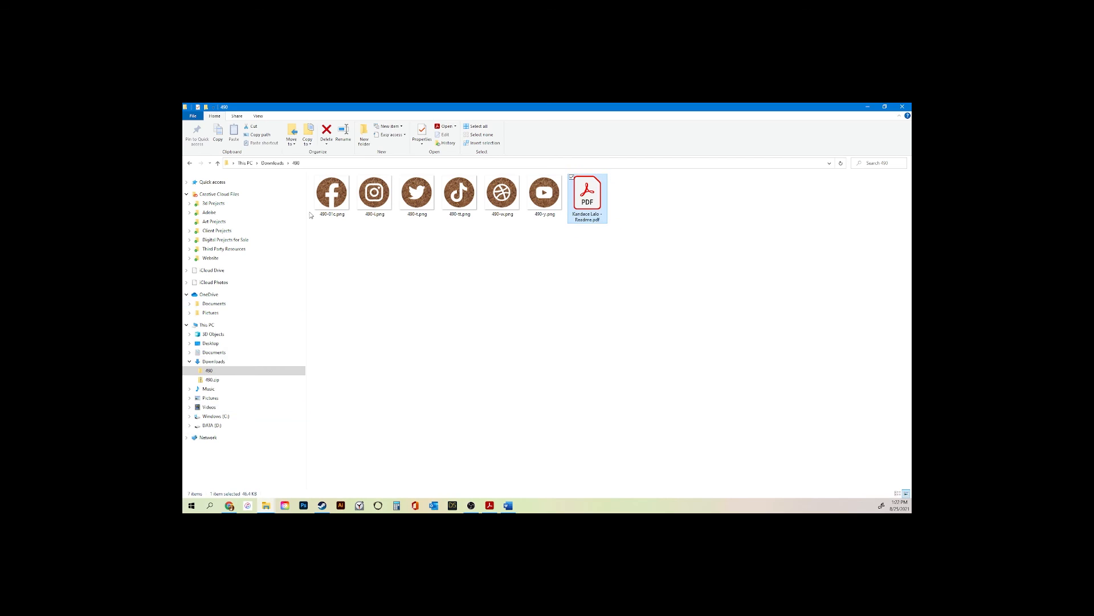
pyautogui.click(202, 361)
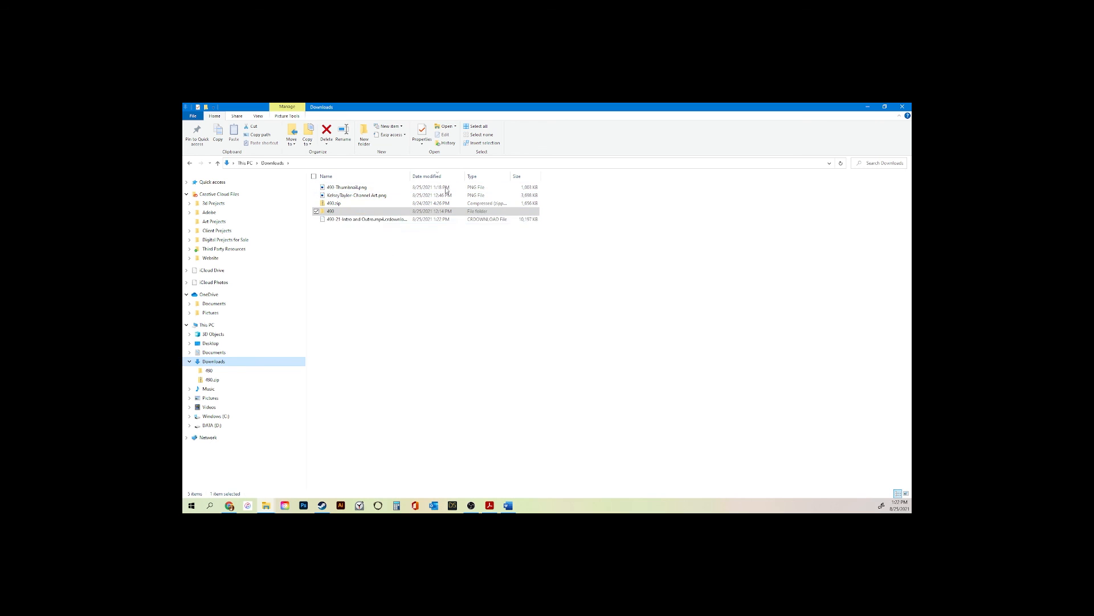
pyautogui.click(347, 221)
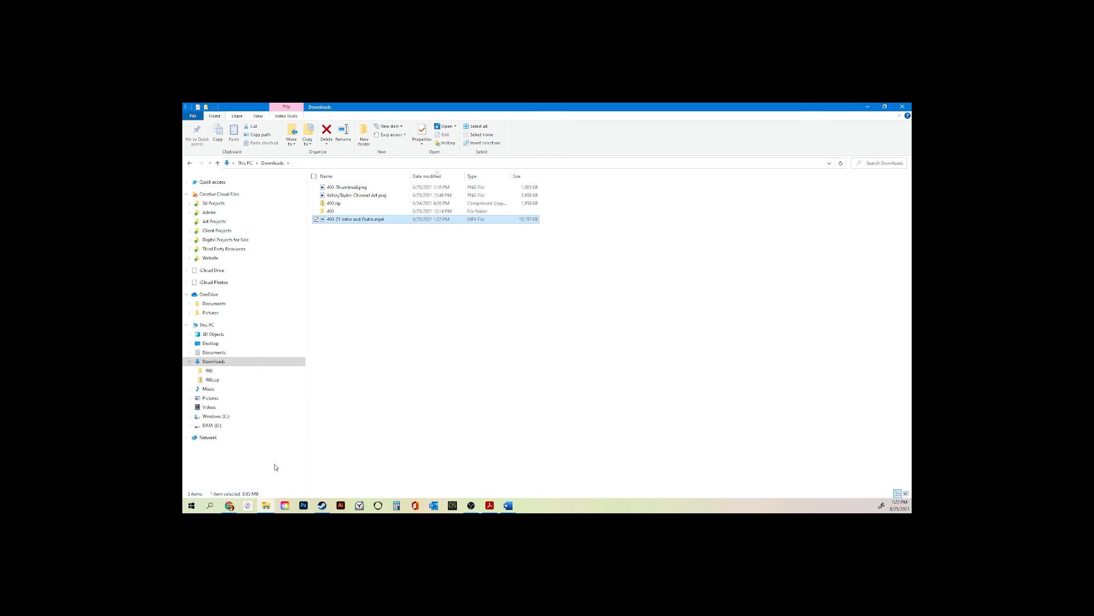
pyautogui.click(227, 507)
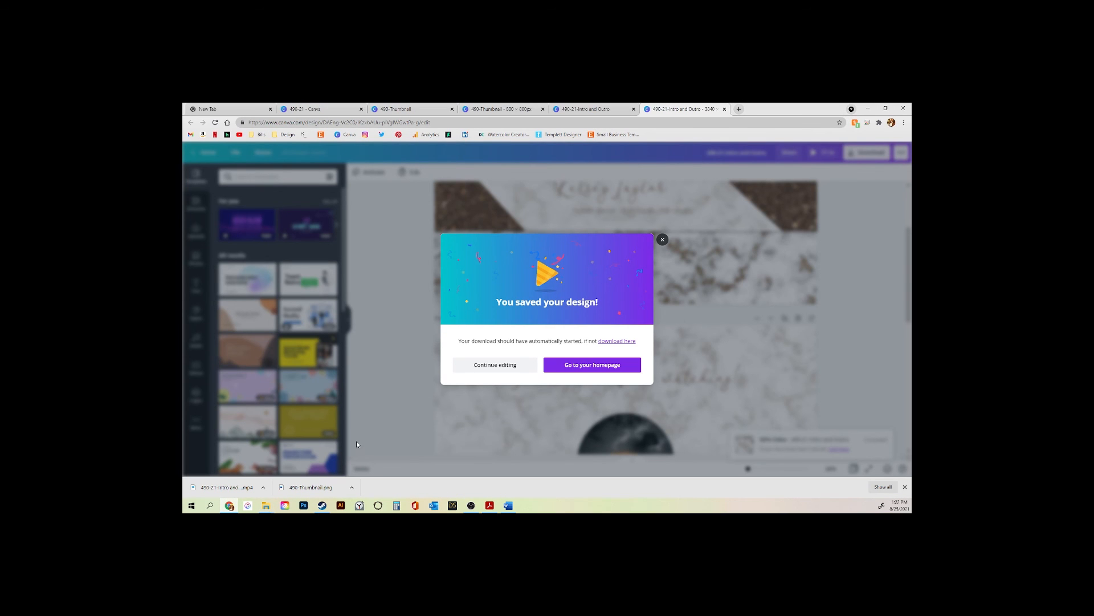
# Close the 'You saved your design!' message and scroll back up to the name intro page
pyautogui.click(505, 367)
pyautogui.scroll(3, 574, 360)
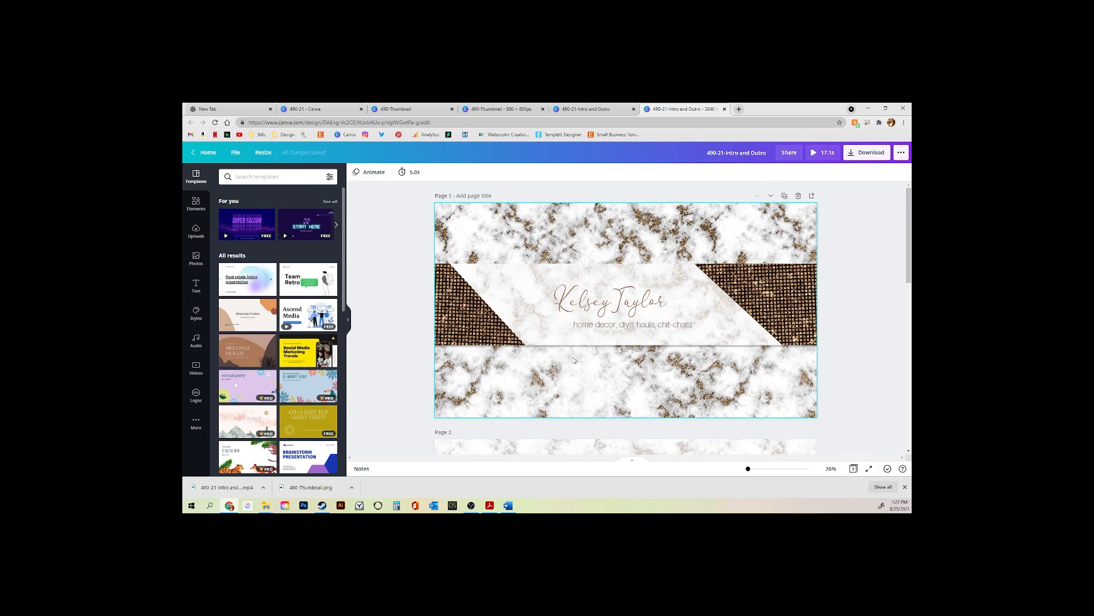